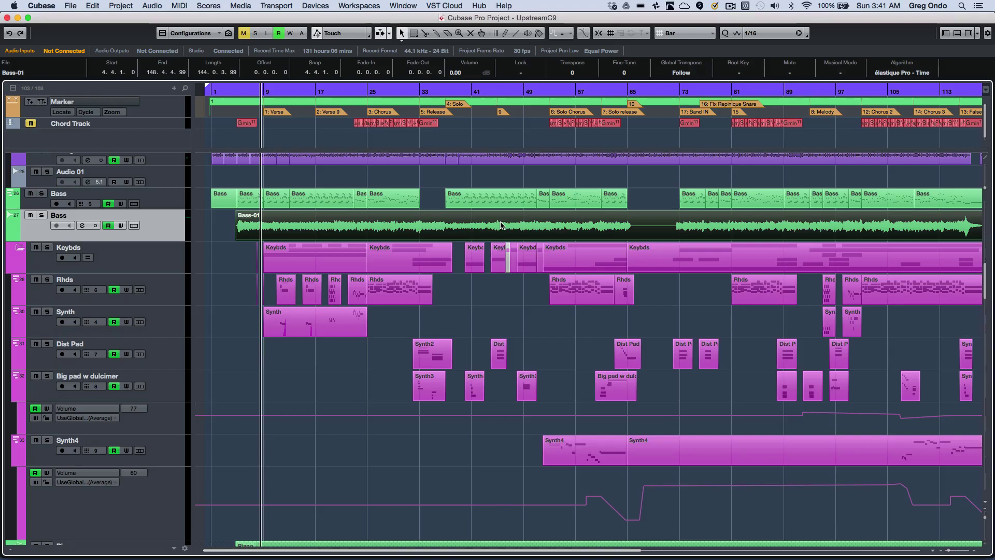
Step: Toggle the left-zone Inspector and the right-zone VST Instruments rack off and on with their shortcuts
key(super+alt+i)
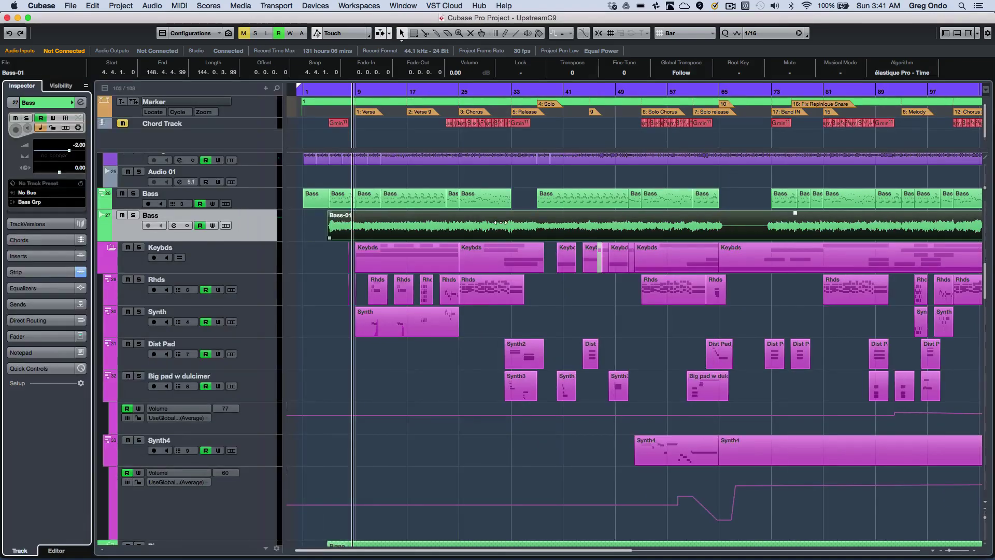
key(super+alt+i)
key(super+alt+i)
key(super+alt+i)
key(super+alt+i)
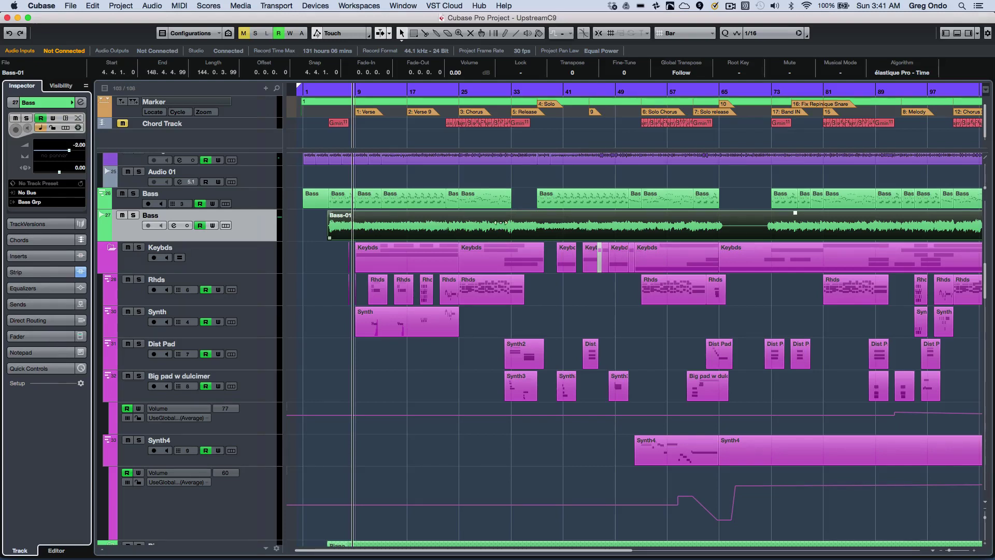
key(super+alt+r)
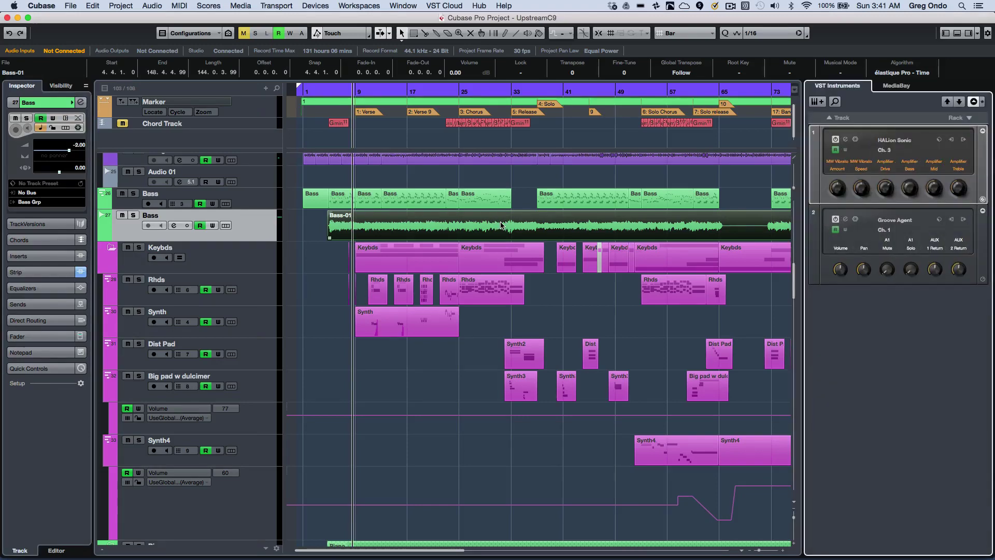
key(super+alt+r)
key(super+alt+r)
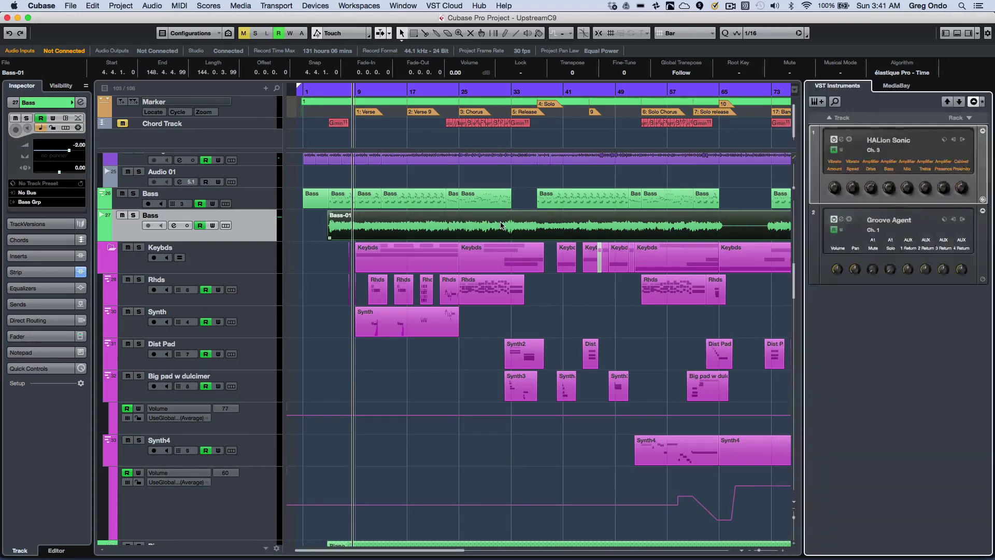
key(super+alt+r)
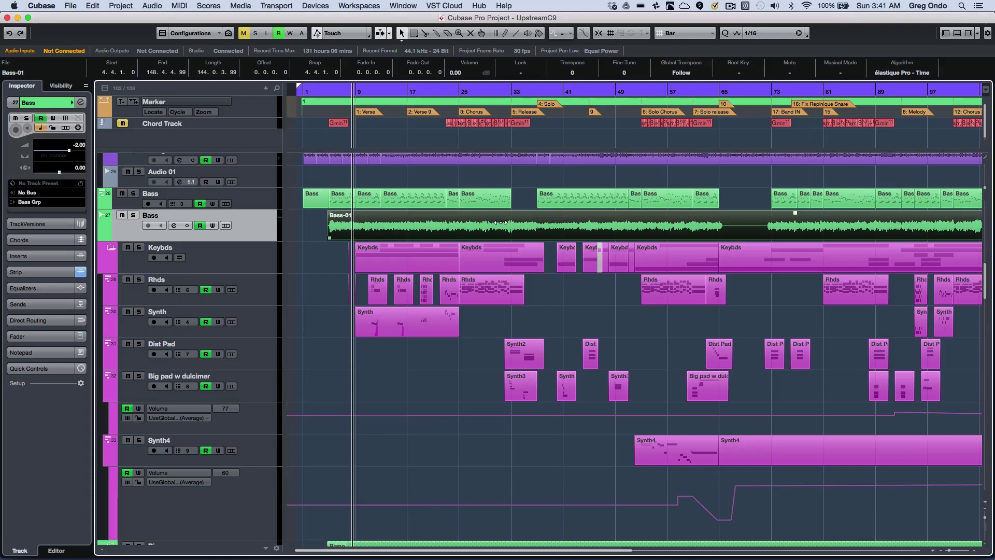
key(super+alt+r)
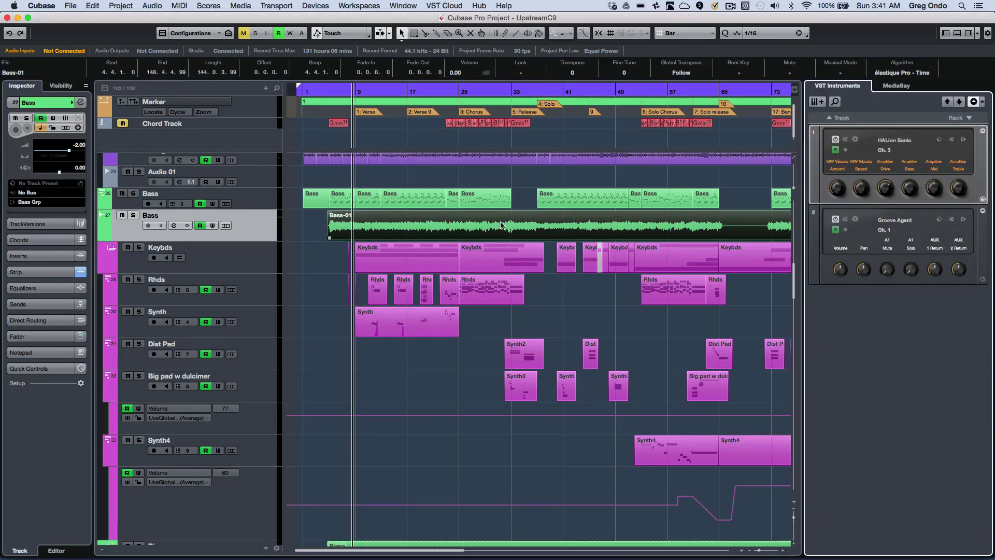
Step: Show Chord Pads in the lower zone, hide the floating Transport Panel, and dock the Transport Bar
key(super+alt+e)
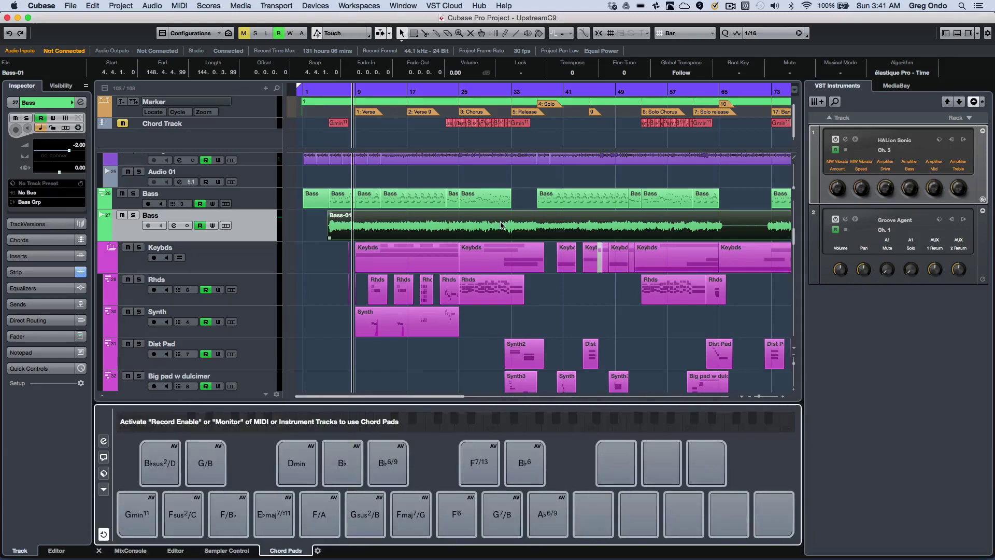
key(F2)
key(F2)
key(F2)
key(F2)
key(F2)
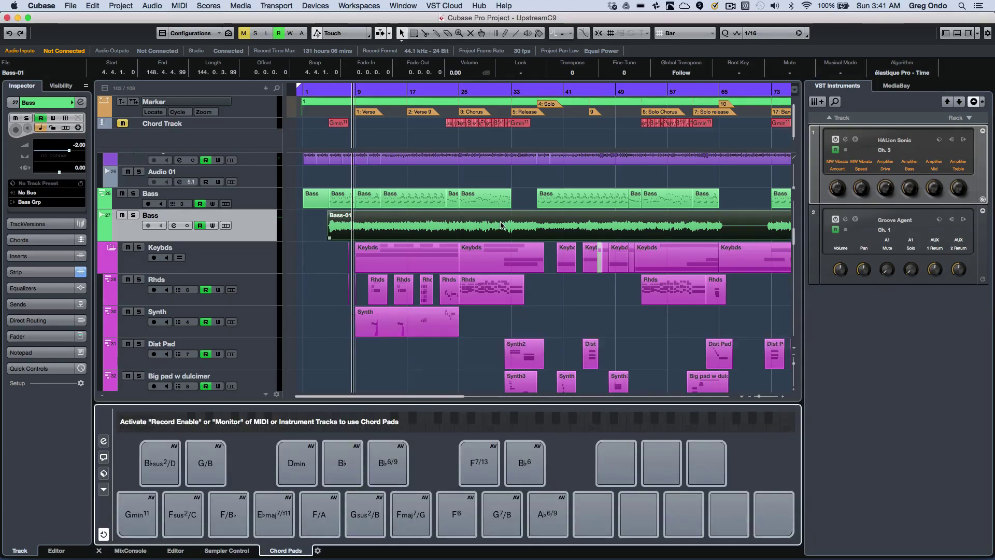
key(F2)
key(F2)
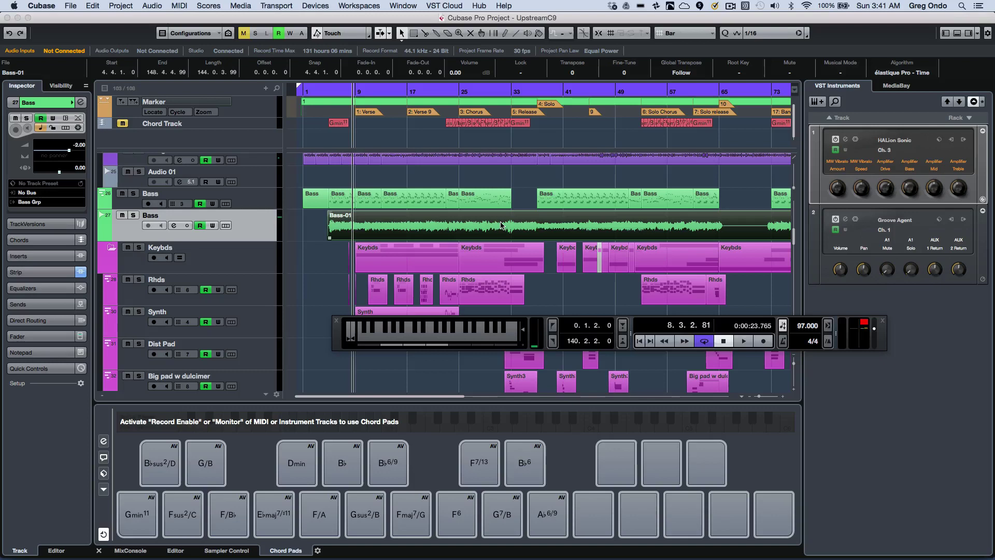
key(F2)
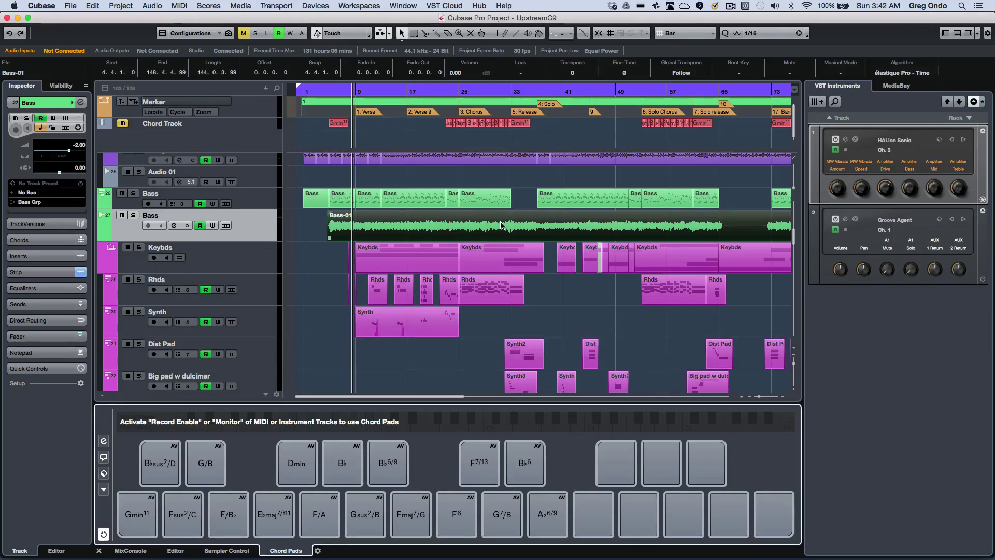
key(super+alt+t)
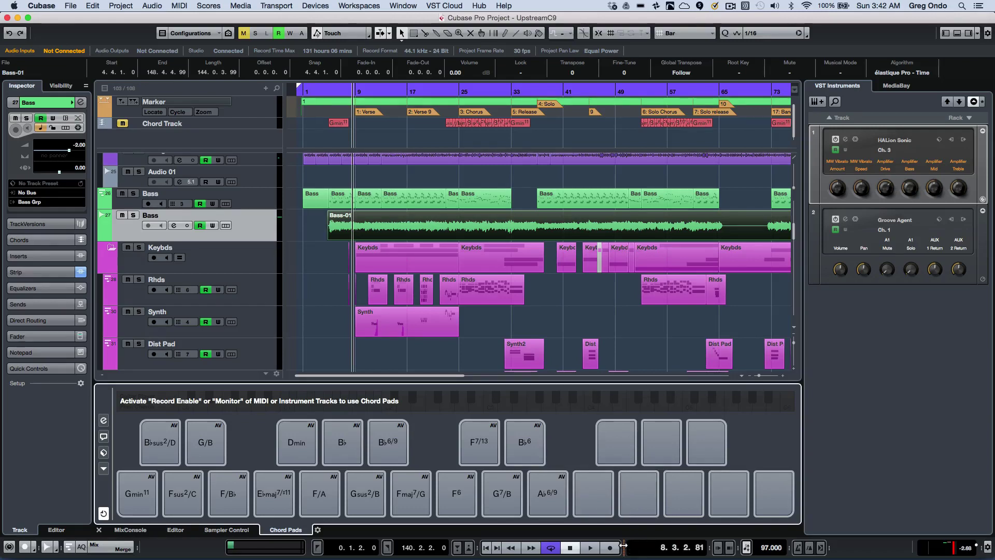
Step: Resize the docked transport bar sections, narrowing the level meters, and select the first empty chord pad
mouse_move(621, 546)
mouse_down()
mouse_move(540, 546)
mouse_move(630, 552)
mouse_up()
drag(917, 550, 989, 547)
click(615, 442)
click(978, 34)
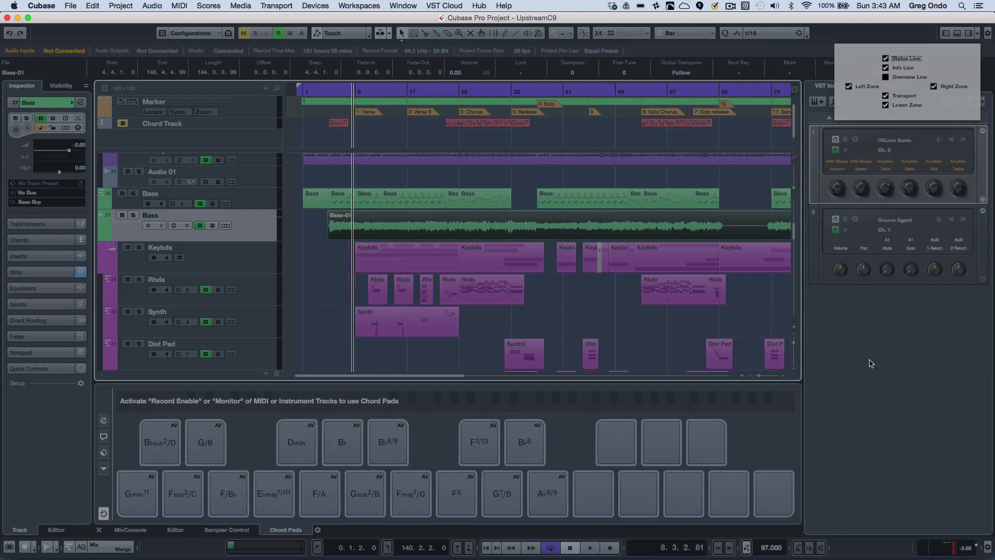
click(888, 370)
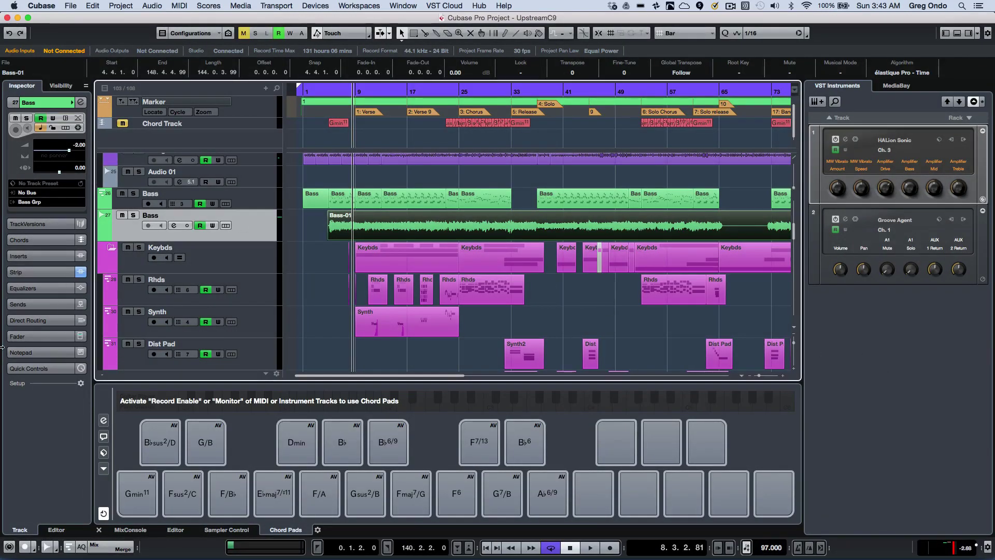
key(ctrl+Tab)
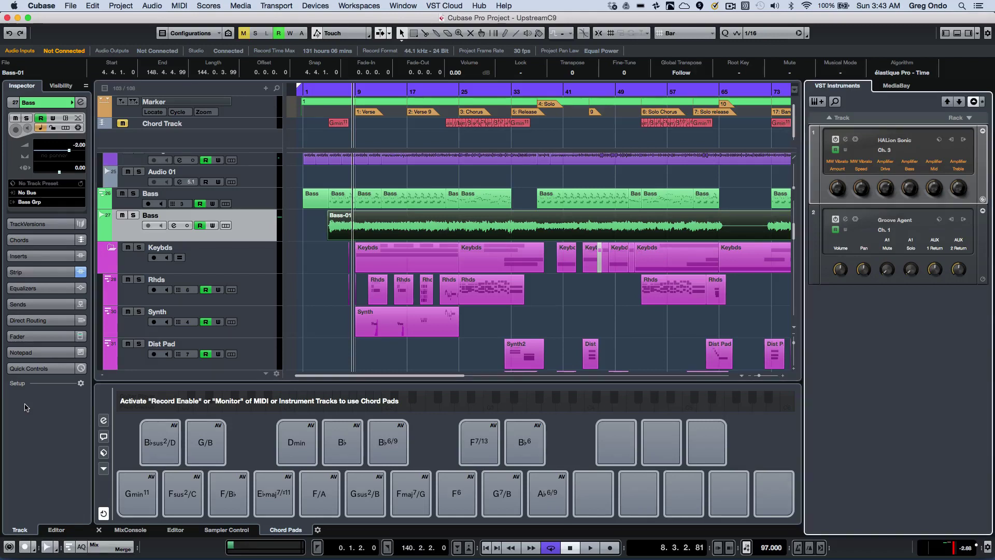
key(ctrl+Tab)
key(ctrl+Tab)
key(ctrl+Tab)
key(ctrl+Tab)
key(ctrl+Tab)
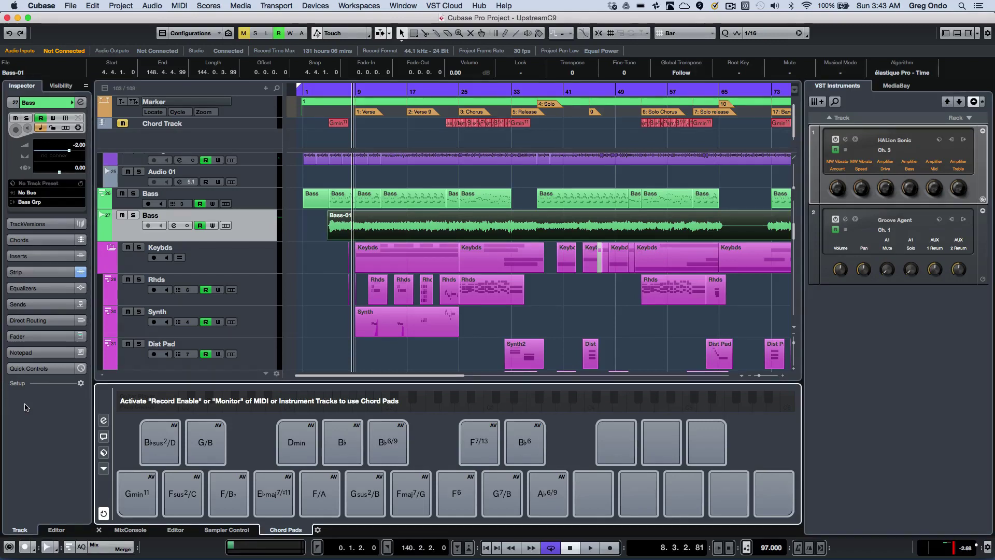
key(ctrl+Tab)
key(ctrl+Tab)
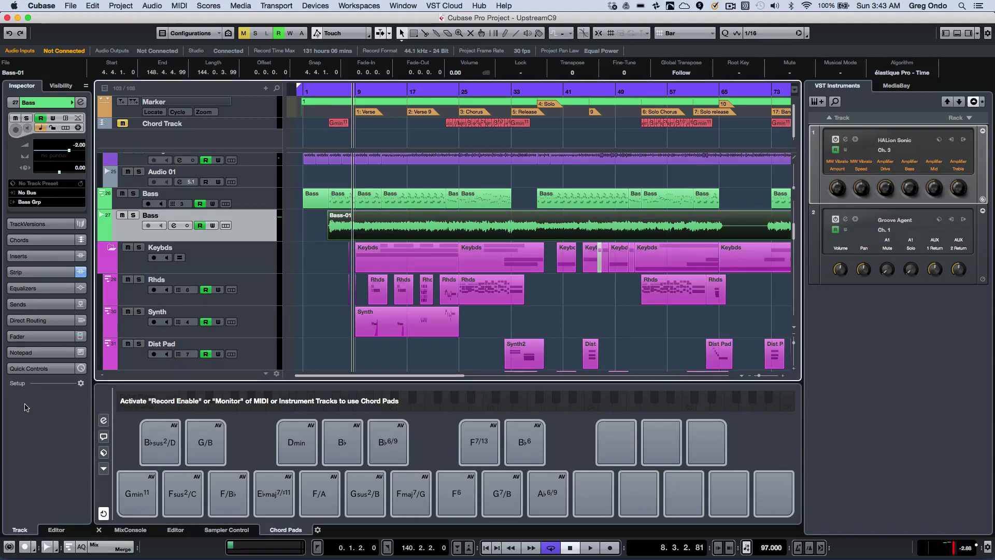
key(ctrl+Tab)
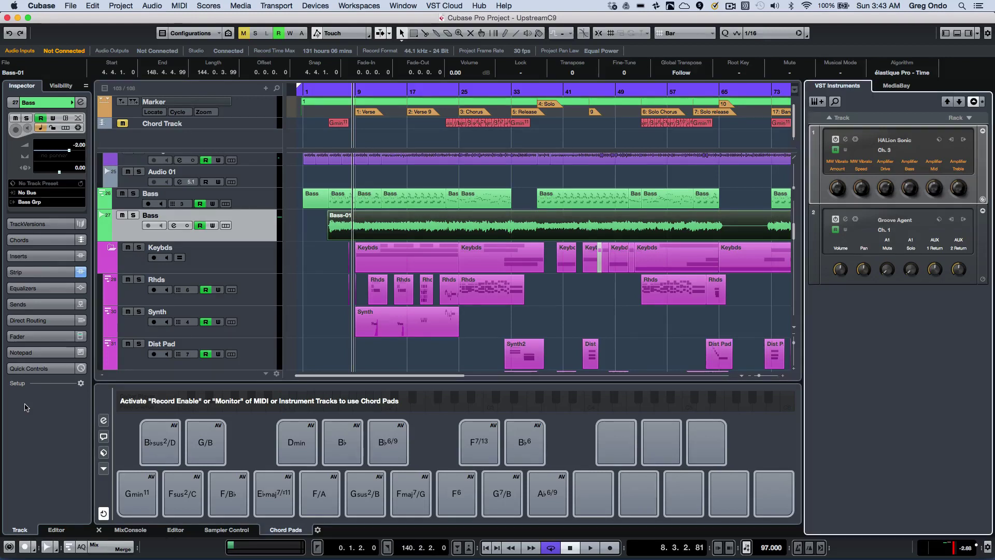
key(ctrl+Tab)
key(ctrl+Tab)
key(ctrl+Tab)
key(ctrl+Tab)
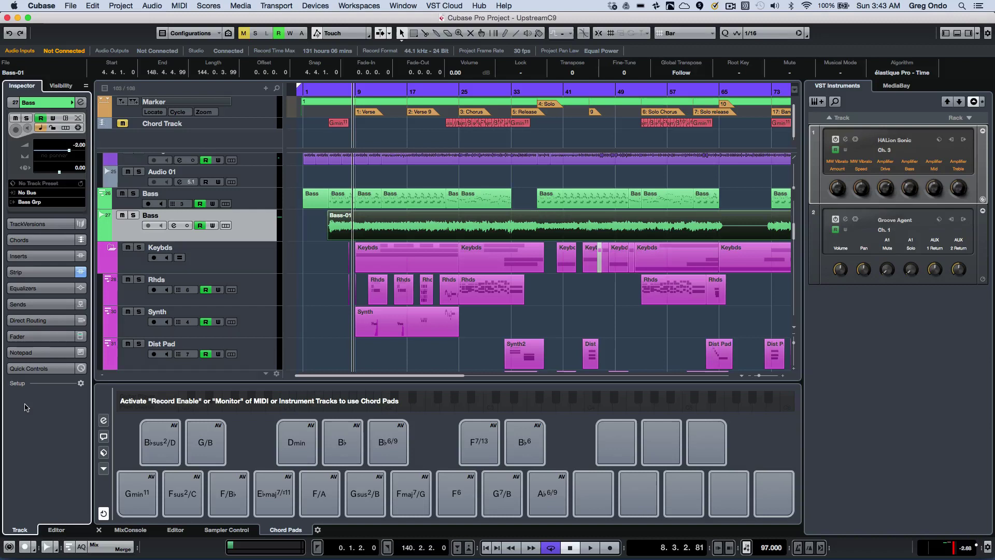
key(ctrl+Tab)
key(ctrl+Tab)
key(ctrl+Tab)
key(ctrl+Tab)
key(ctrl+Tab)
key(ctrl+Tab)
key(ctrl+Tab)
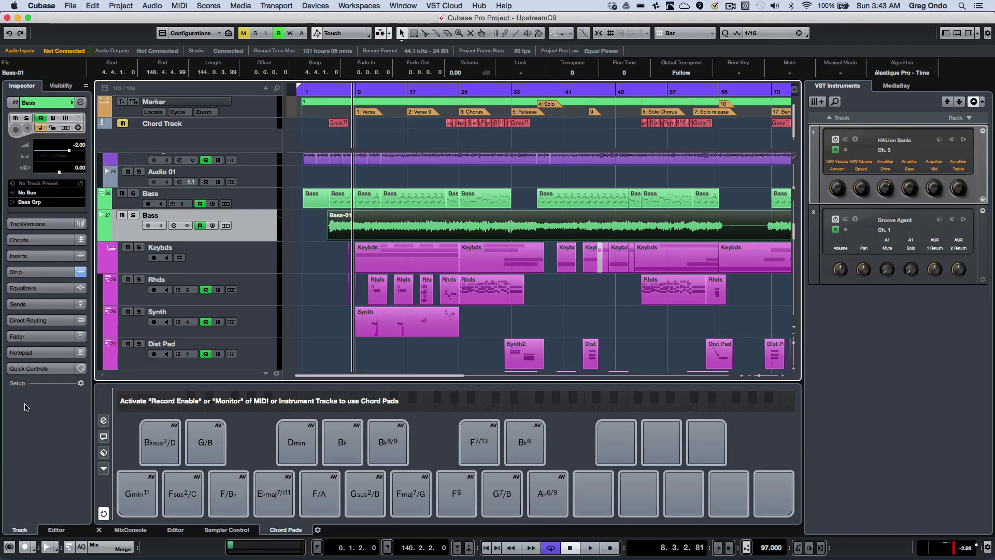
Step: Zoom the timeline in around bar 9 and back out with H/G, then cycle zone focus with Tab
key(h)
key(h)
key(h)
key(h)
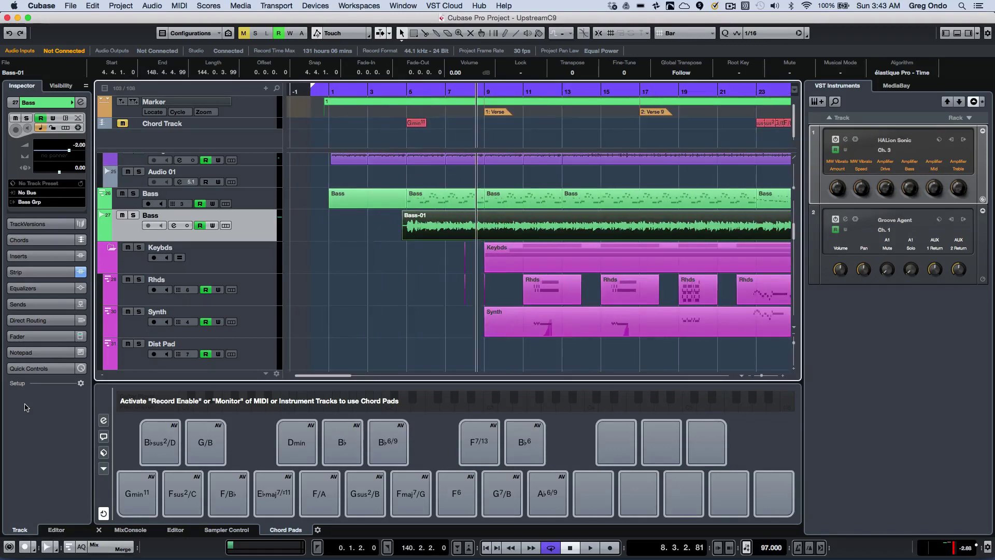
key(g)
key(g)
key(g)
key(g)
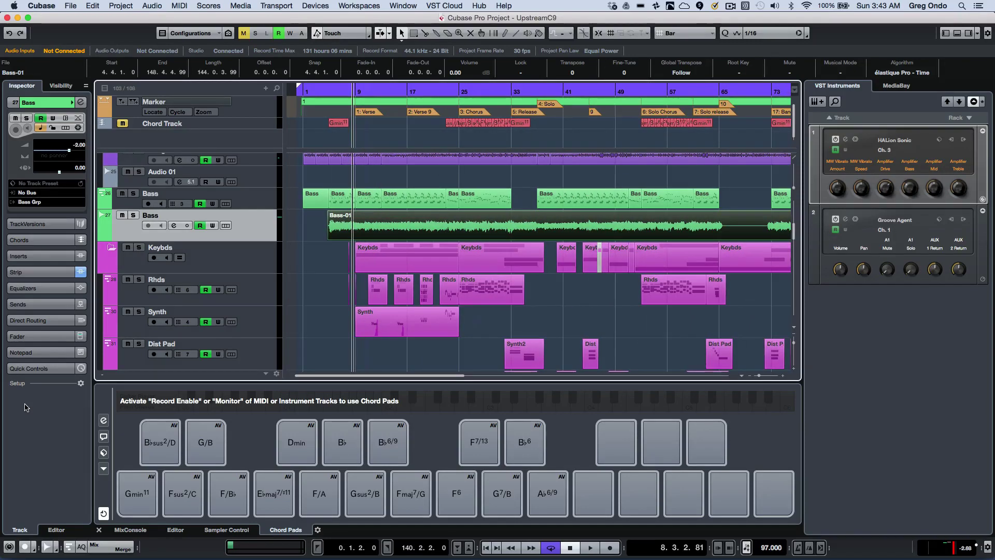
key(Tab)
key(Tab)
key(Tab)
key(Tab)
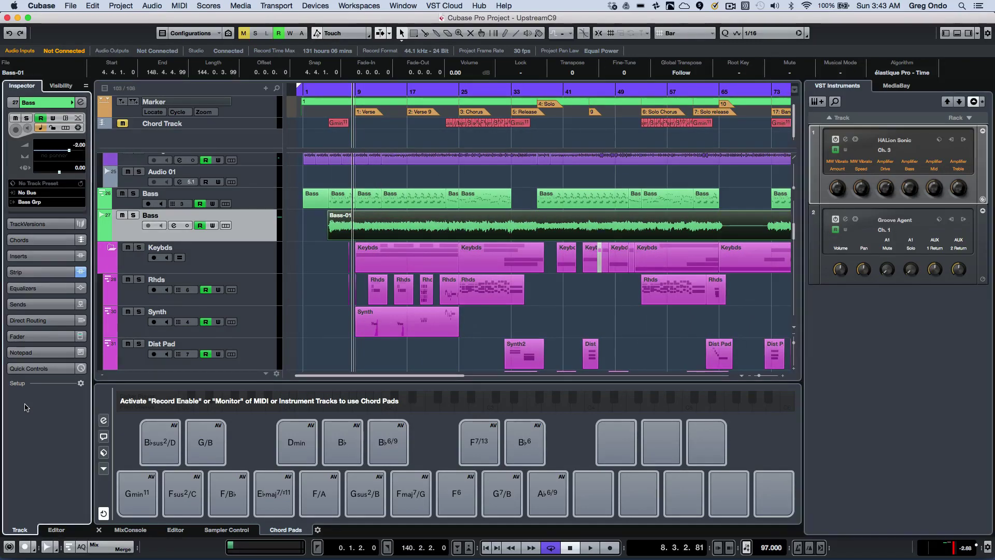
key(Tab)
key(Tab)
key(Tab)
key(Tab)
key(Tab)
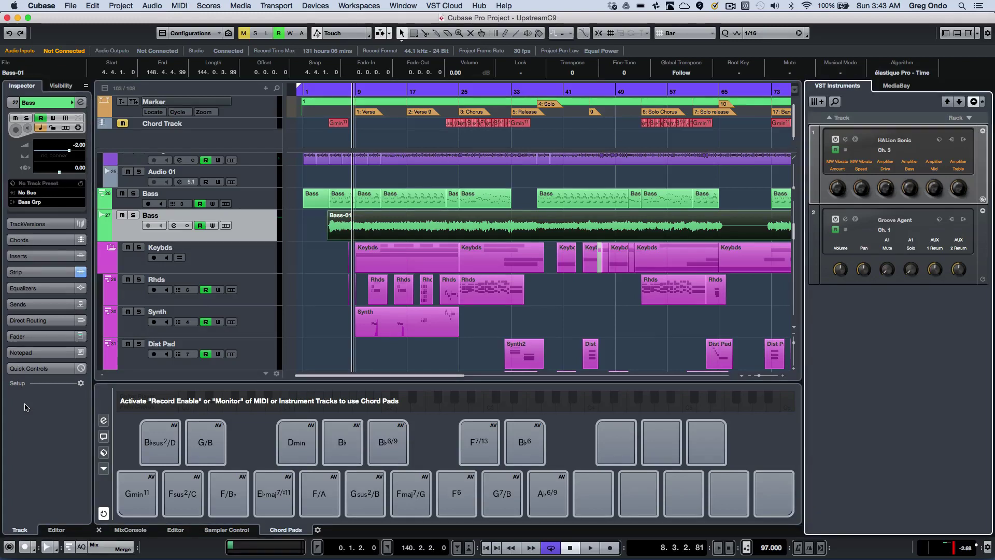
key(Tab)
key(Tab)
key(Tab)
key(Tab)
key(Tab)
key(Tab)
key(Tab)
key(Tab)
key(Tab)
key(Tab)
key(shift+Tab)
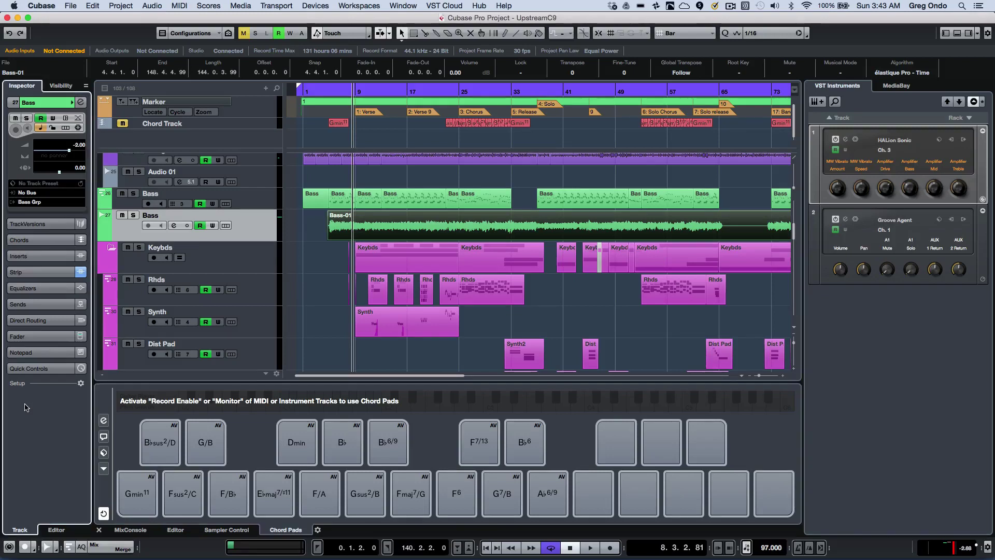
key(Tab)
key(Tab)
key(Tab)
key(shift+Tab)
key(shift+Tab)
key(shift+Tab)
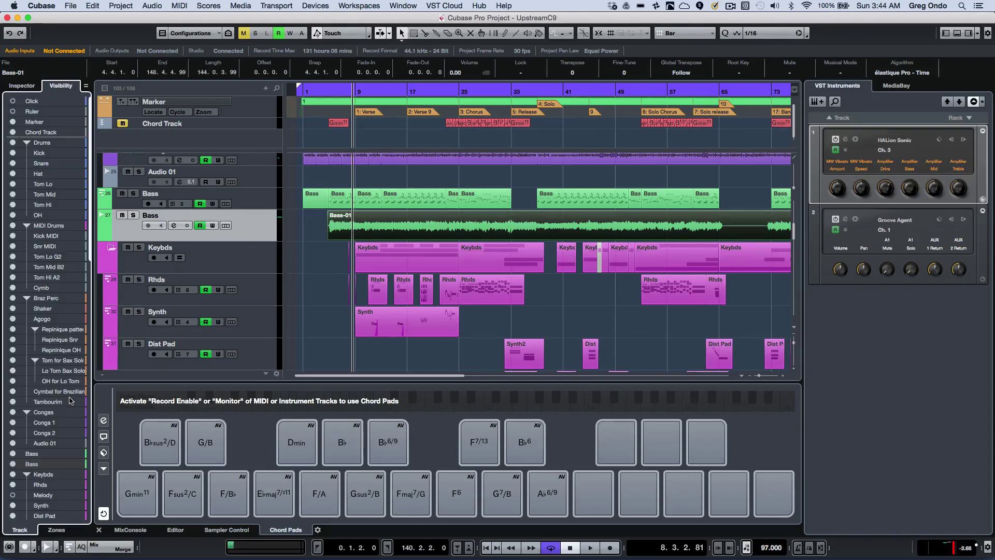
Step: Restore the left-zone Inspector, flip the right zone between MediaBay and VST Instruments, then cycle lower-zone pages
key(alt+i)
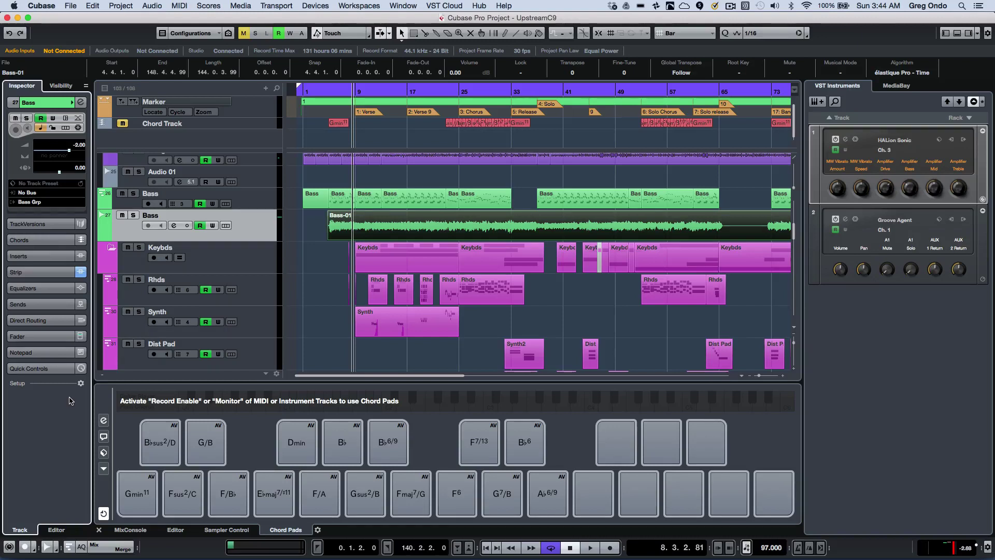
key(ctrl+Tab)
key(ctrl+Tab)
key(ctrl+Tab)
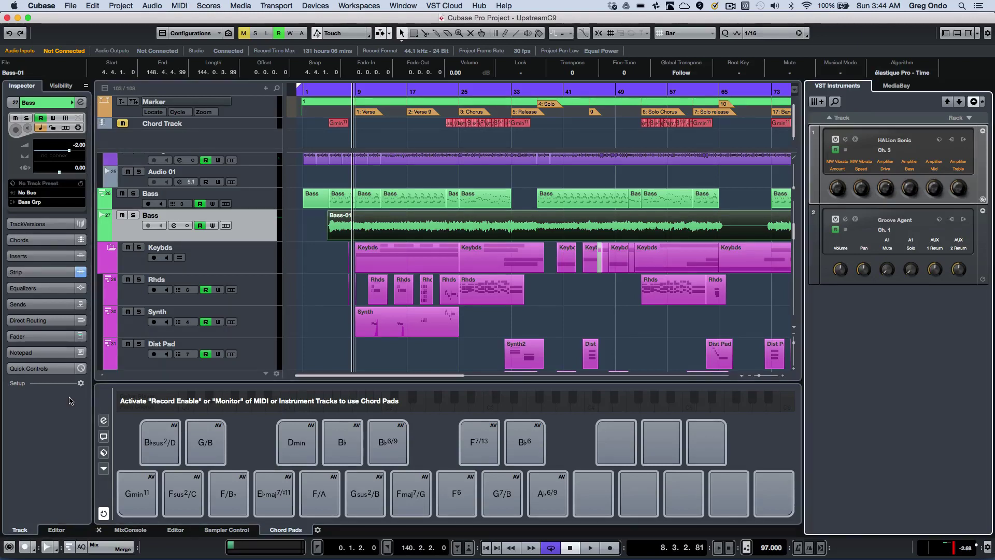
key(F5)
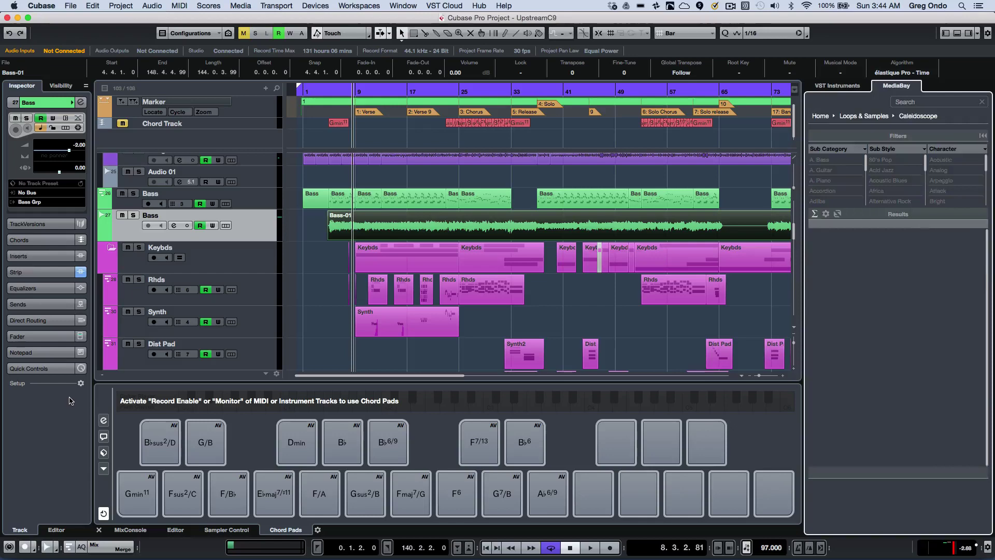
key(F11)
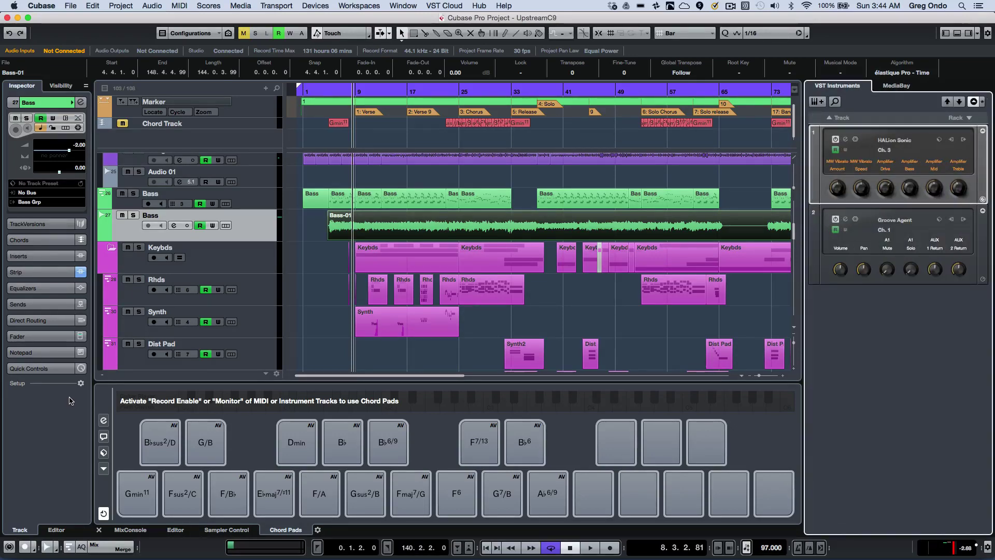
key(F5)
key(F11)
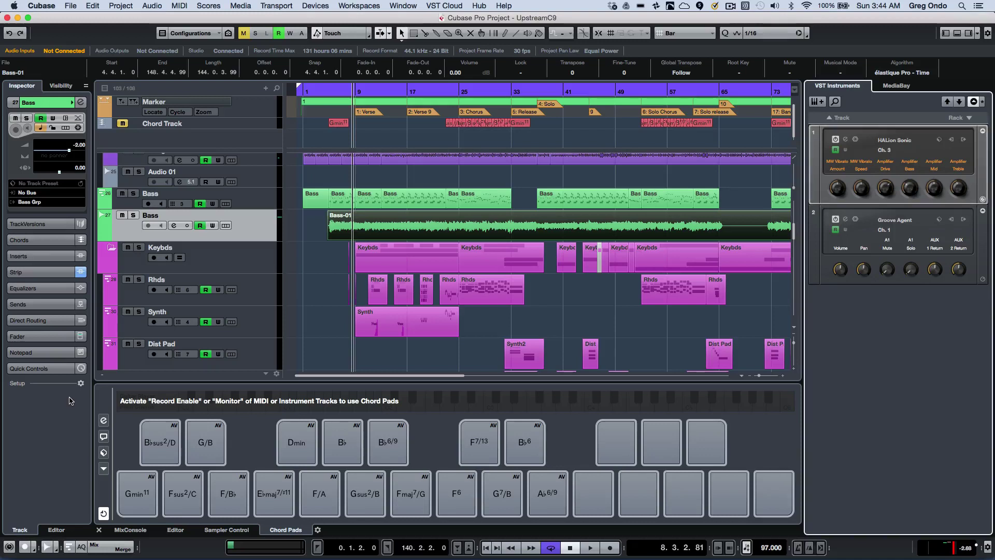
key(F5)
key(F11)
key(Tab)
key(Tab)
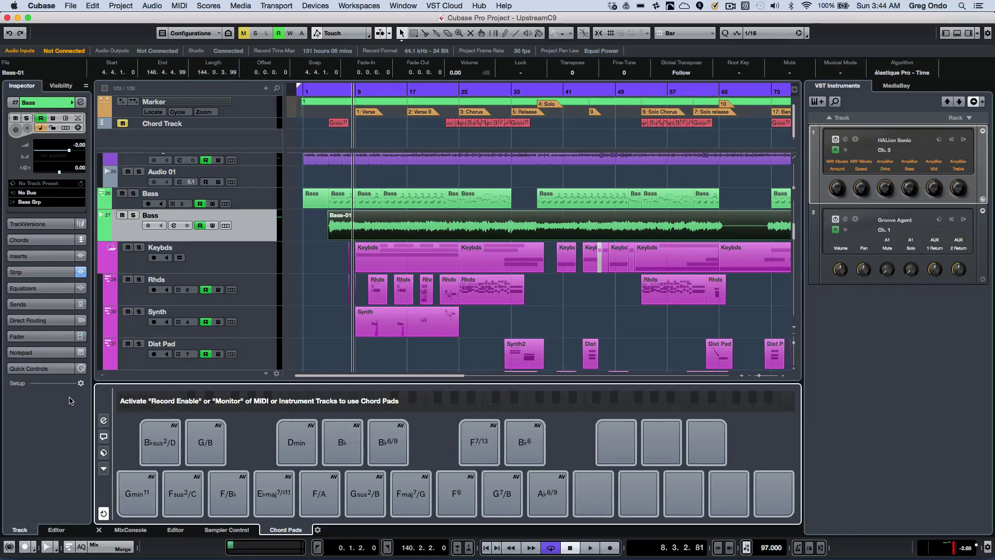
key(Left)
key(Left)
key(Left)
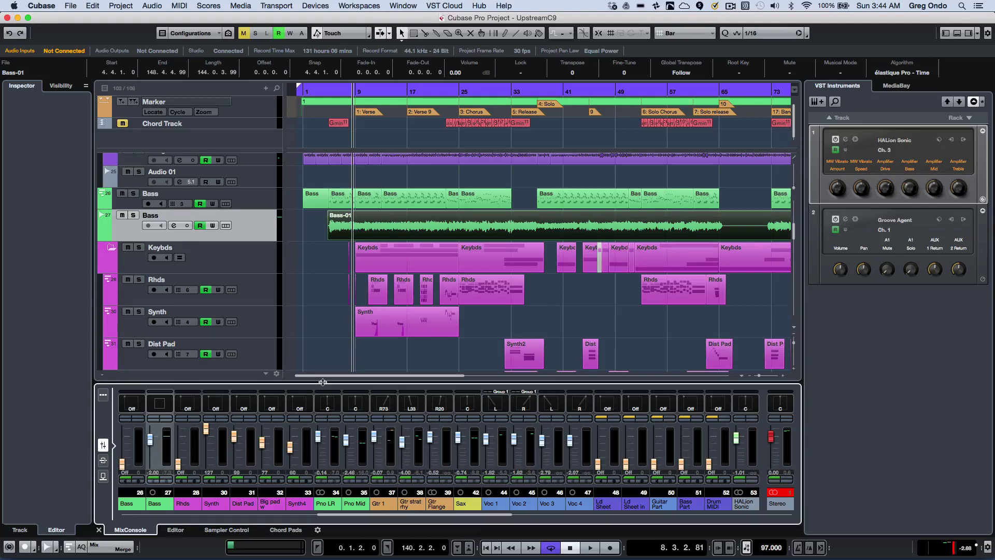
Step: Enlarge the lower-zone MixConsole, toggle its toolbar, view the Sends rack, then return to the faders
drag(322, 382, 321, 352)
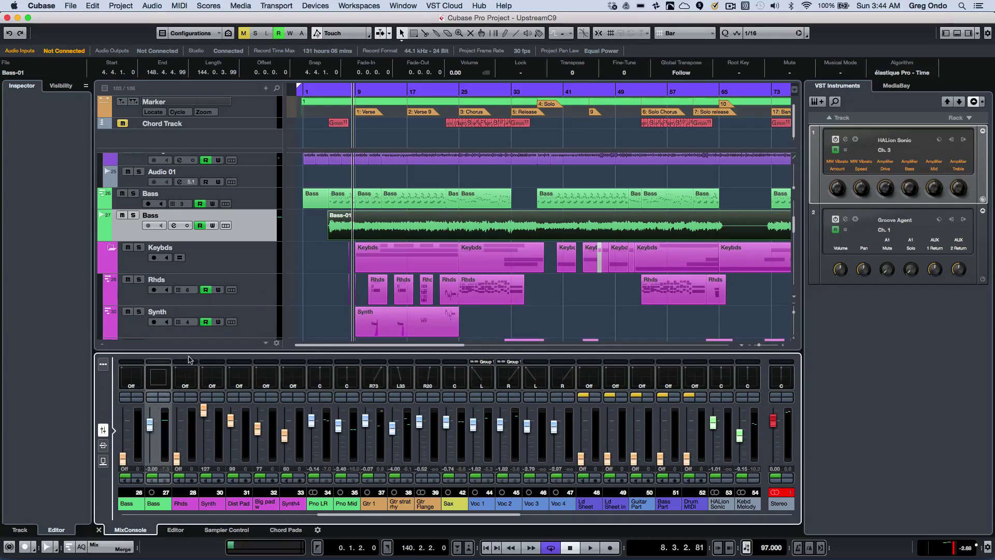
click(103, 365)
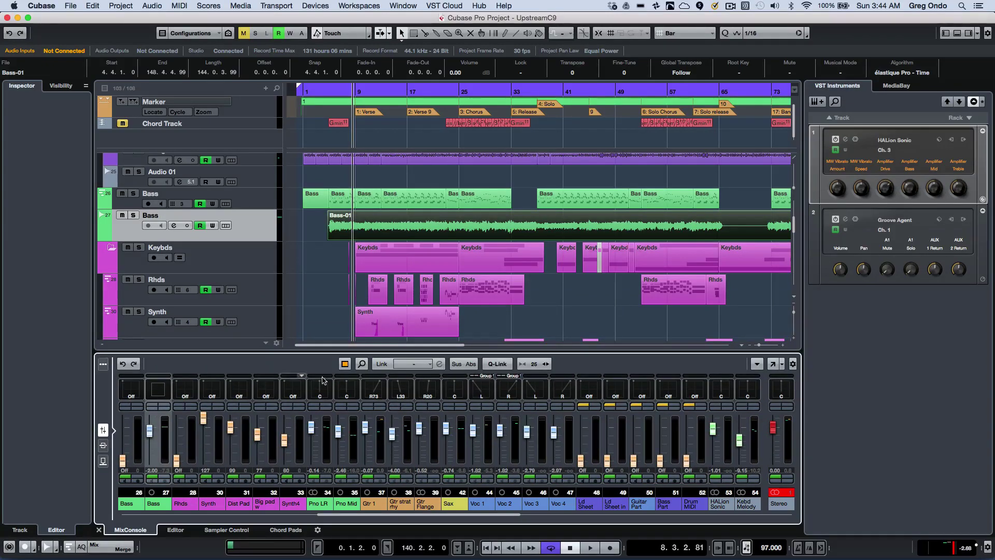
click(344, 363)
click(103, 363)
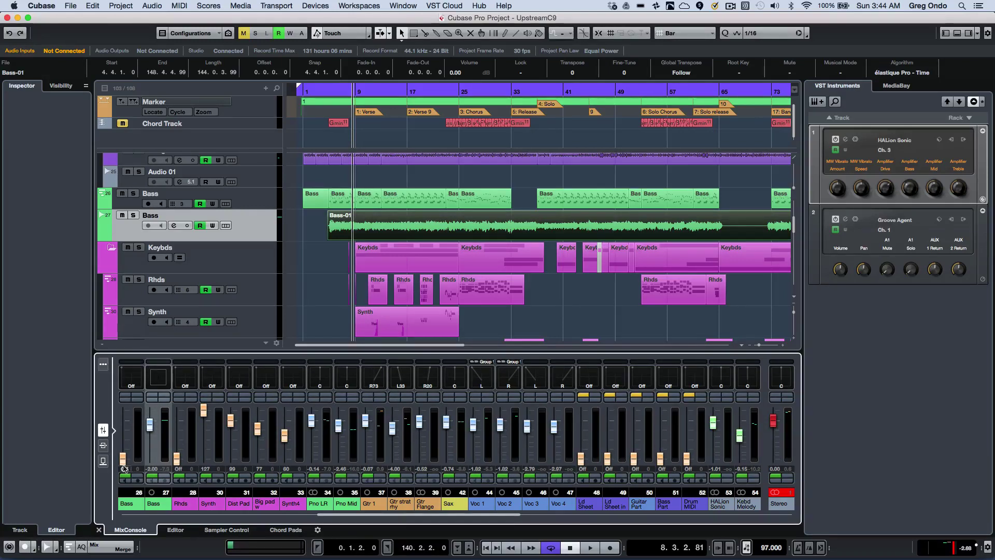
click(104, 447)
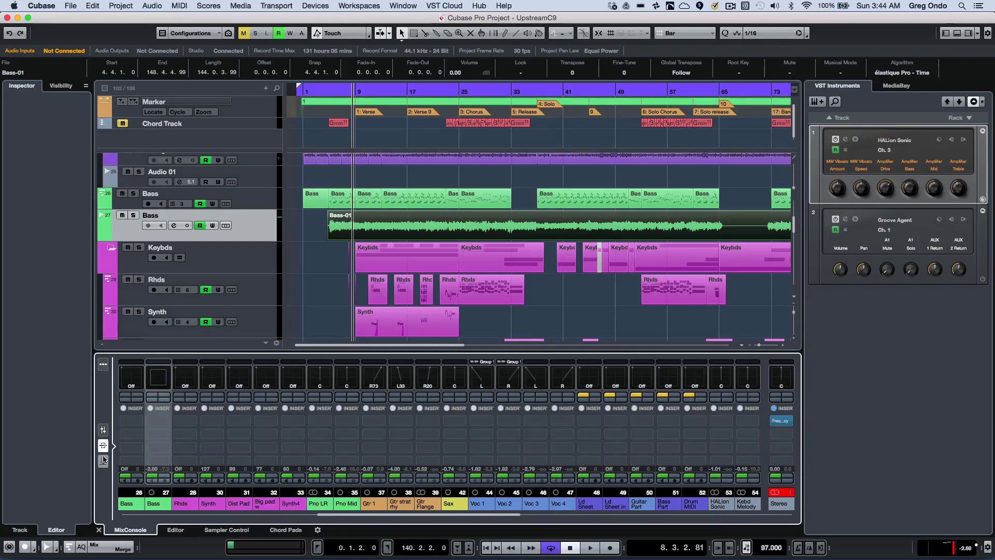
click(103, 430)
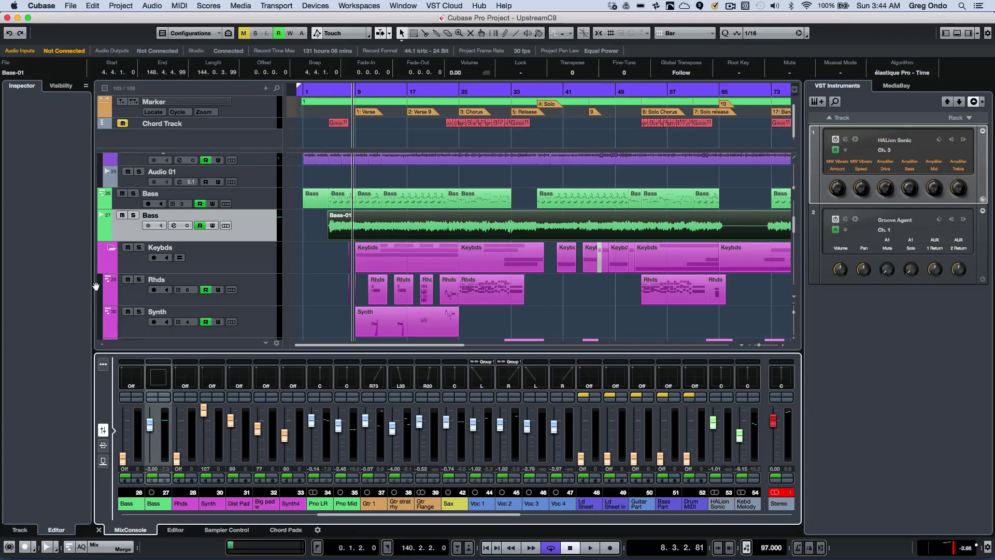
Step: Show the lower-zone editor and load the Bass MIDI part at bar 9 into the Key Editor
key(super+e)
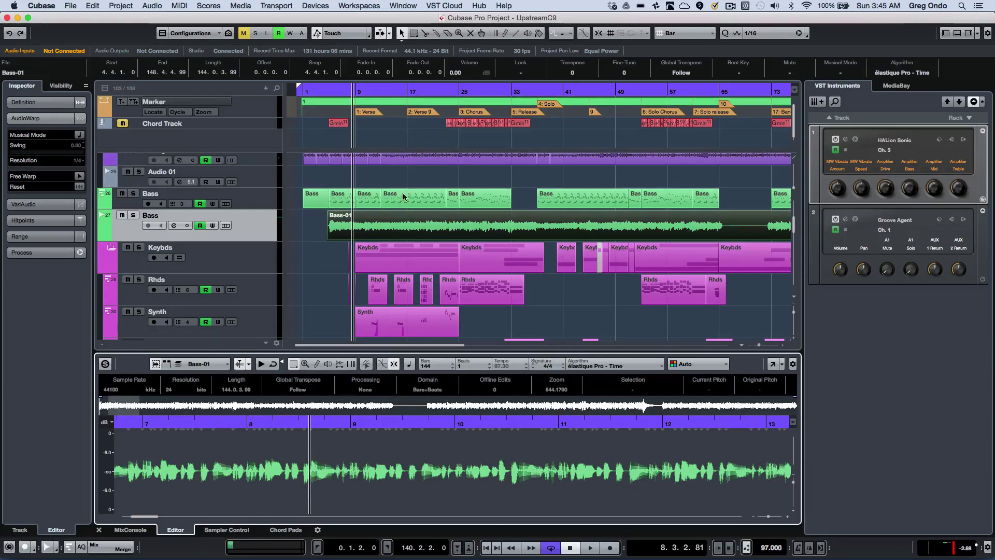
click(365, 197)
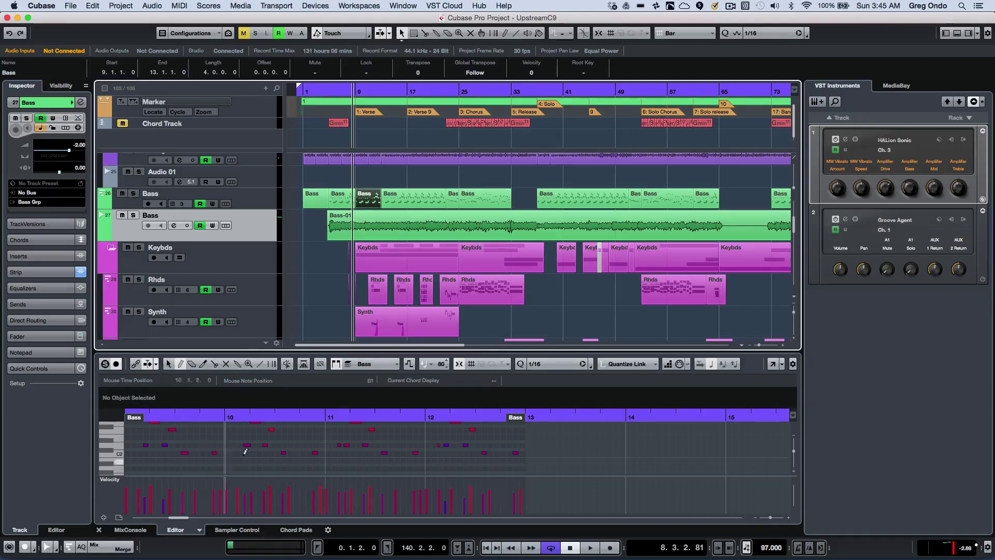
scroll(317, 452, down, 5)
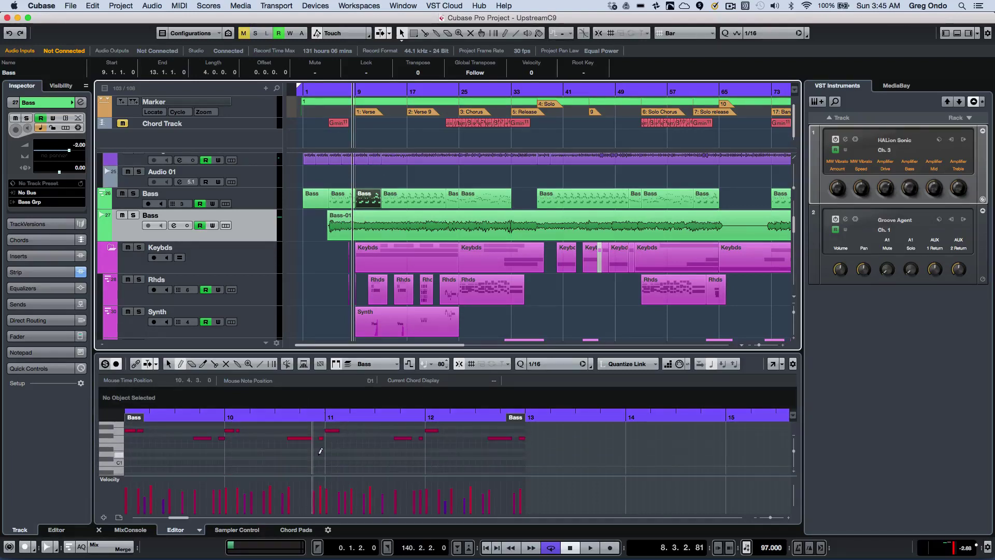
scroll(345, 450, up, 1)
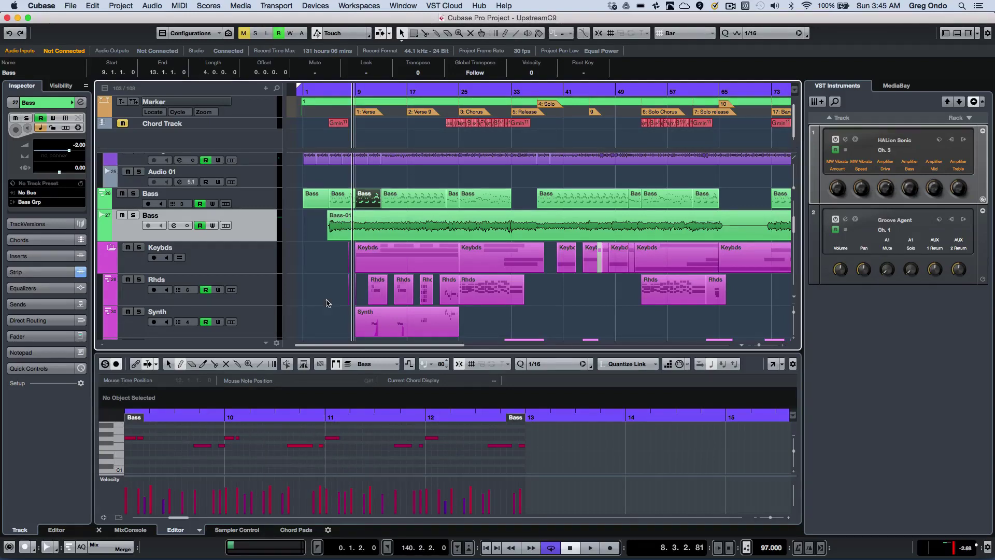
Step: Untick Use Project Colors for editors in Preferences, then focus the lower-zone Key Editor
click(41, 6)
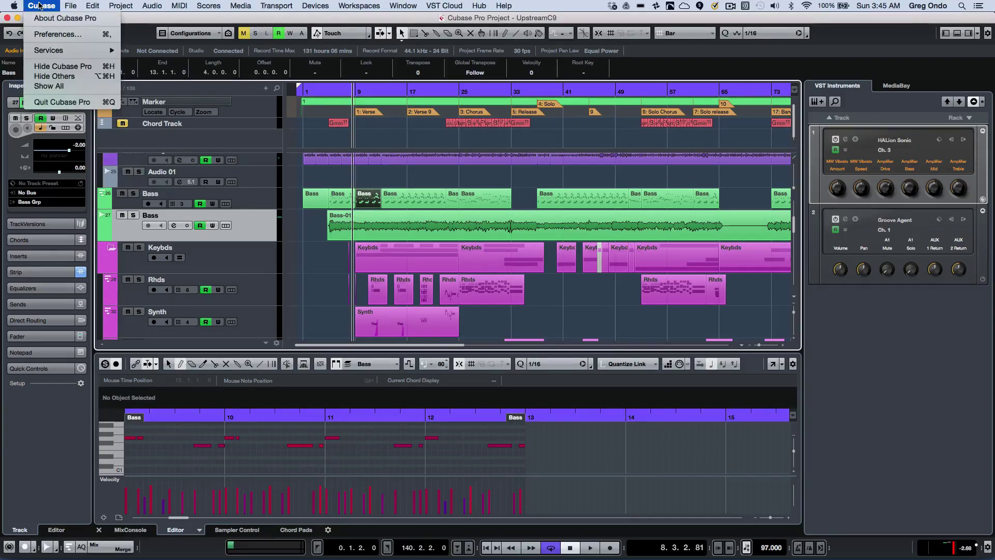
click(41, 35)
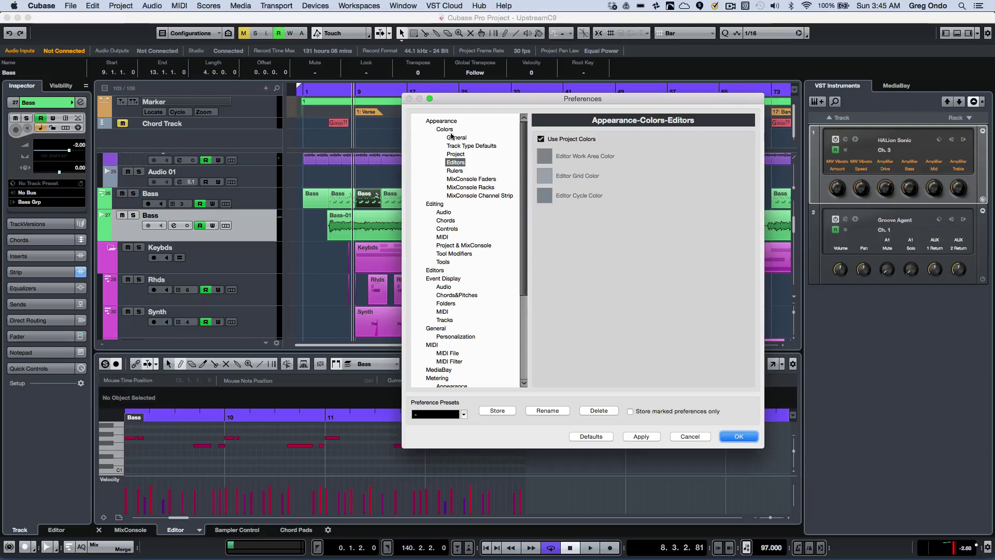
click(540, 139)
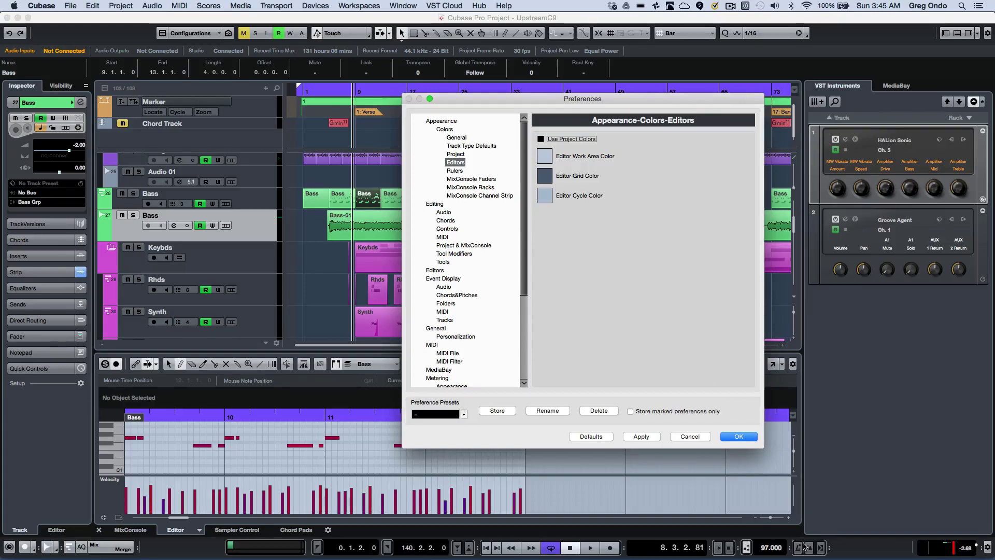
click(732, 436)
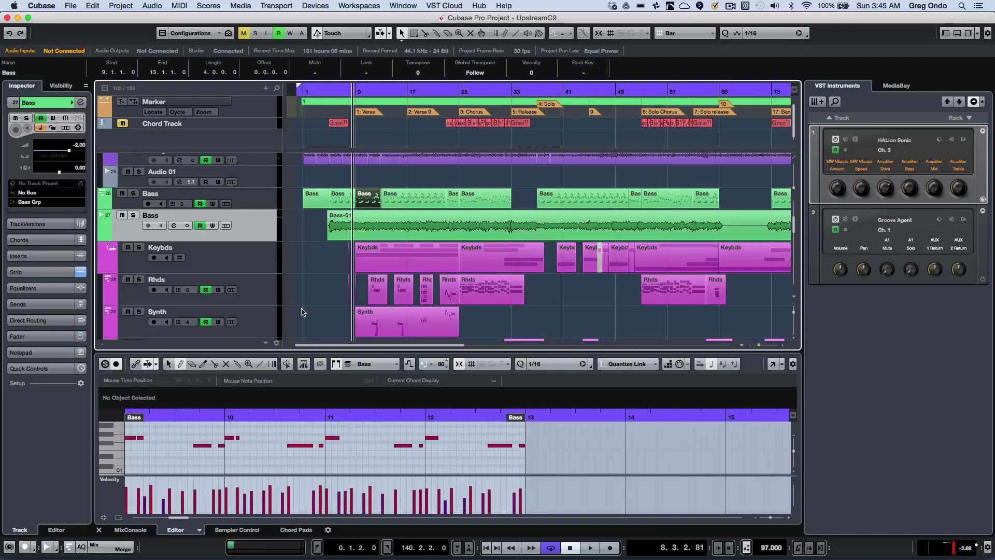
click(133, 363)
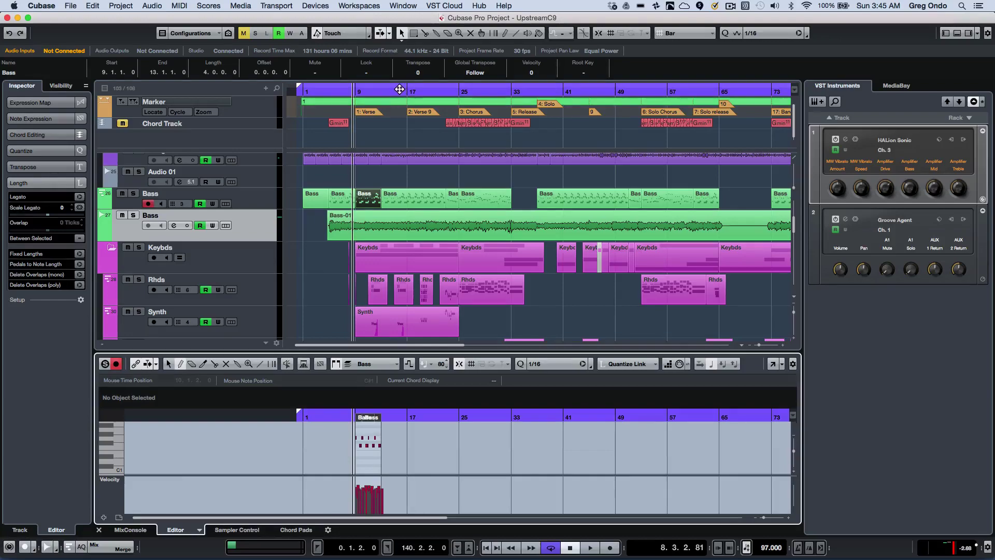
Step: Zoom in around bar 12, start playback, zoom in twice more, and open the editor's auto-scroll menu
drag(380, 90, 322, 137)
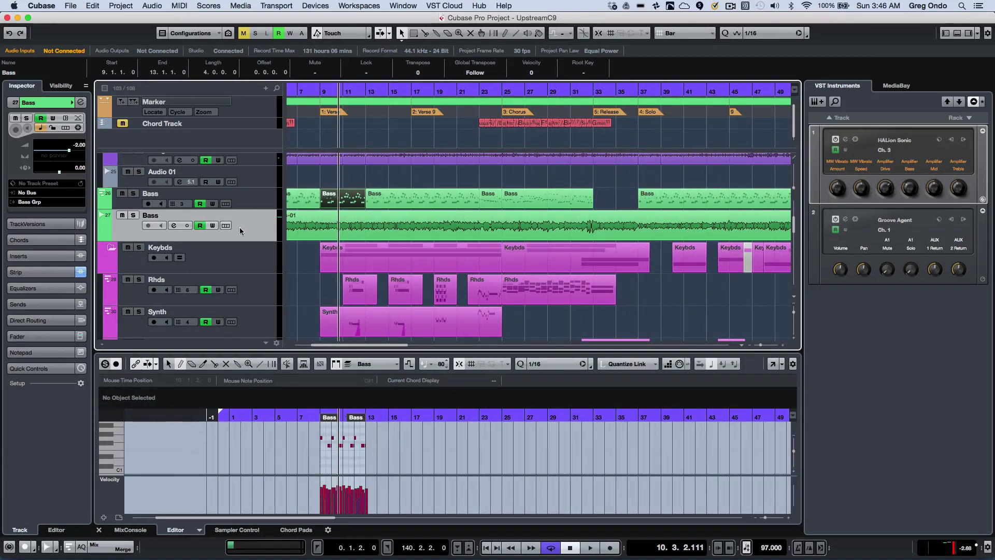
key(space)
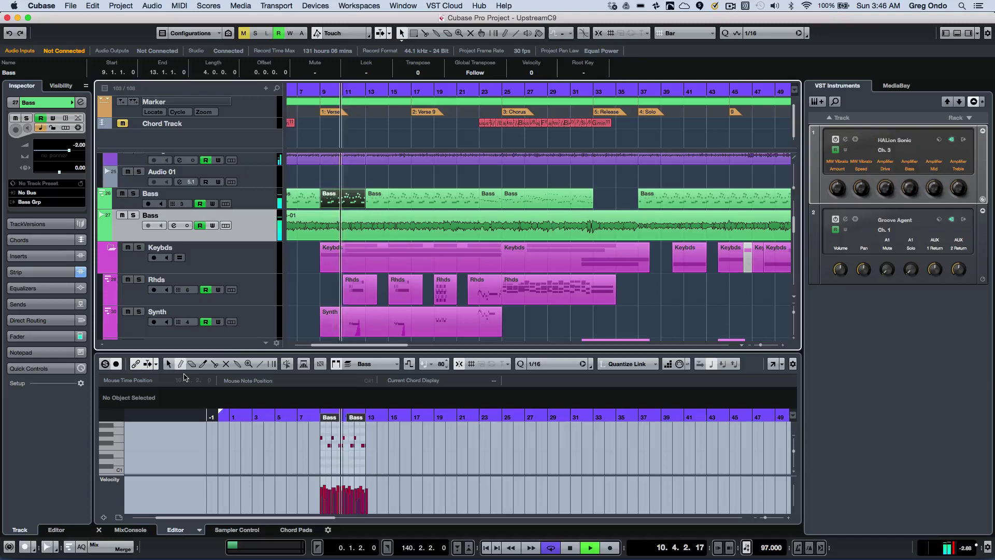
key(h)
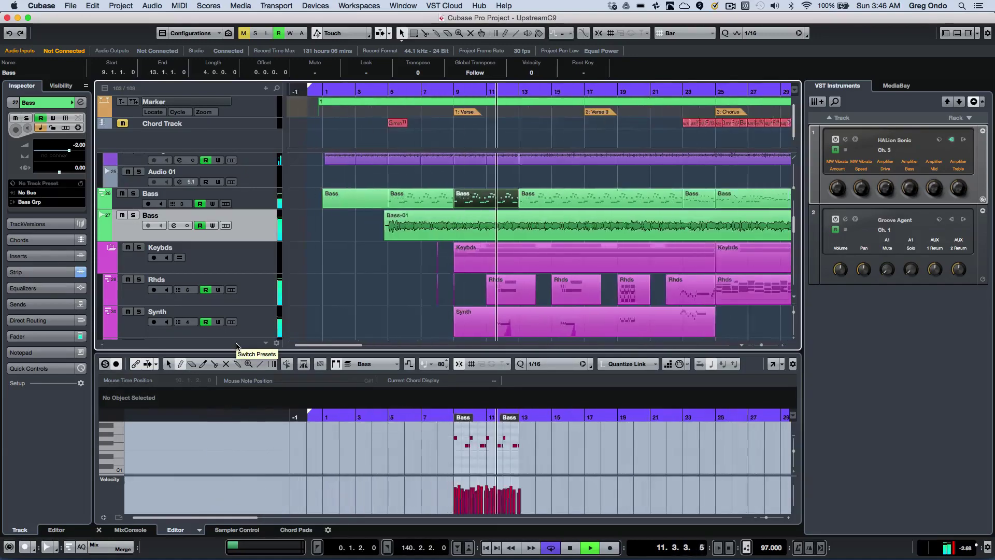
key(h)
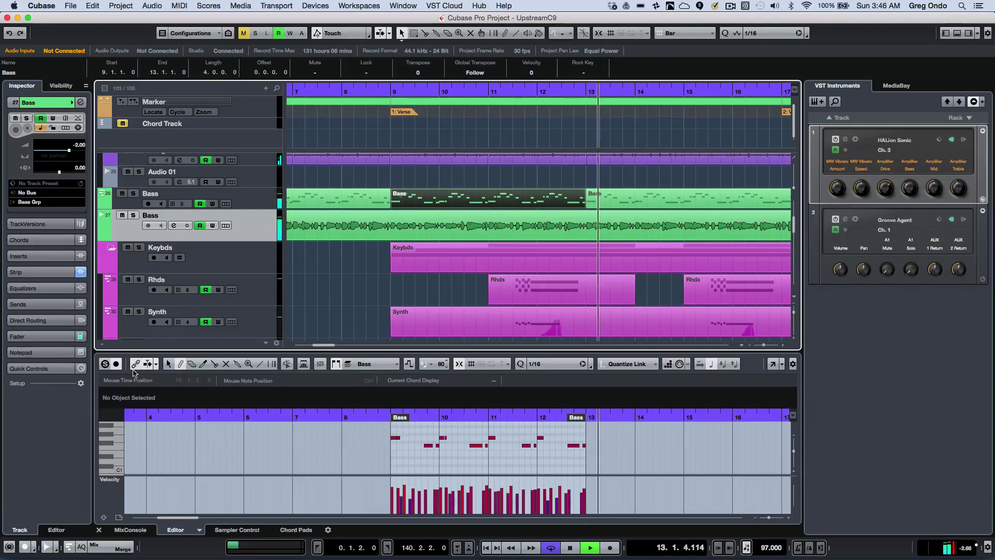
click(154, 367)
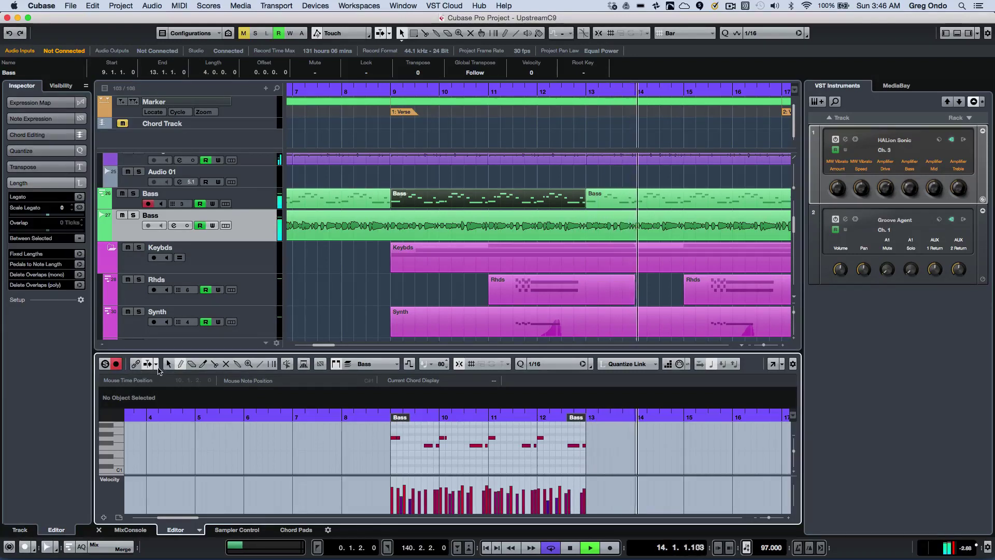
Step: Set the Key Editor to Stationary Cursor, load the Bass-01 audio event, and set Page Scroll
click(156, 365)
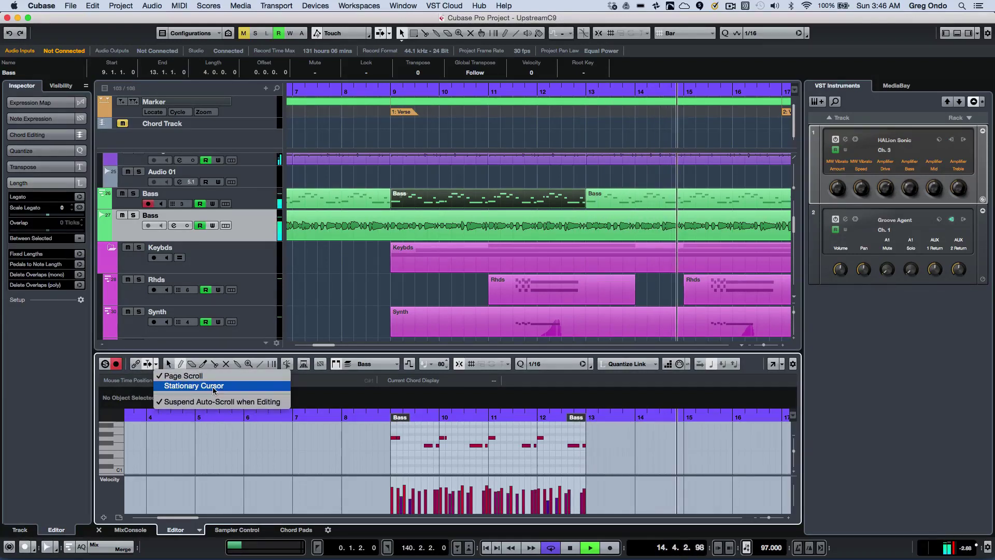
click(512, 215)
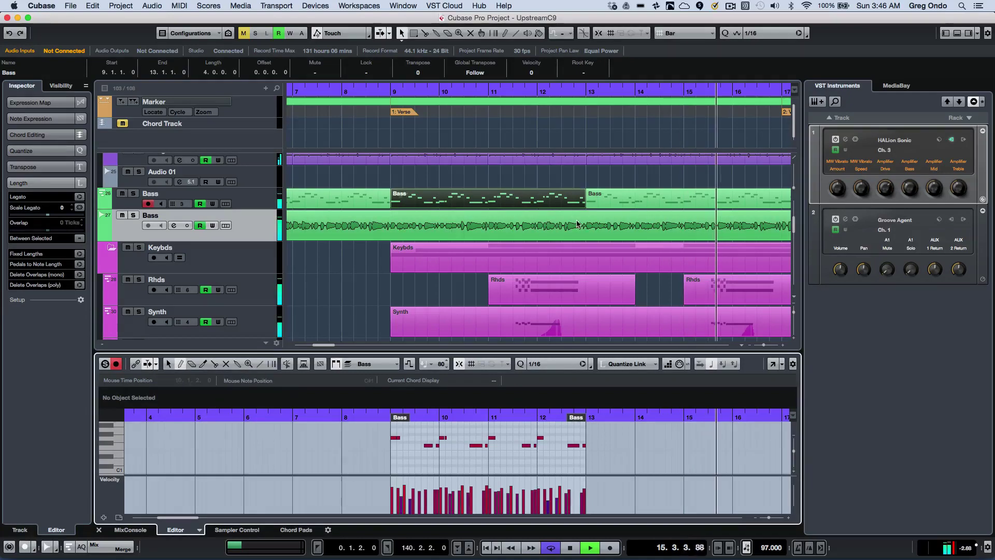
click(512, 215)
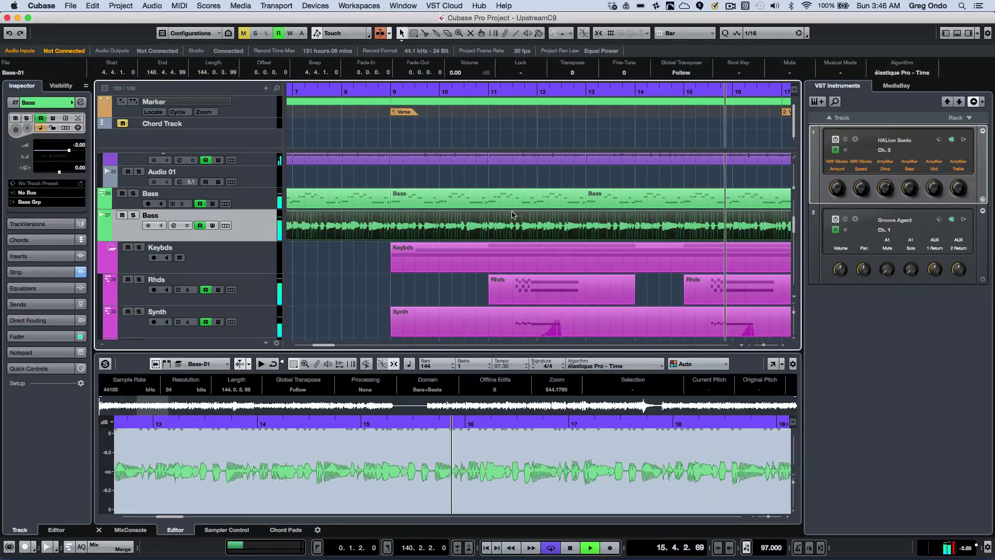
click(249, 364)
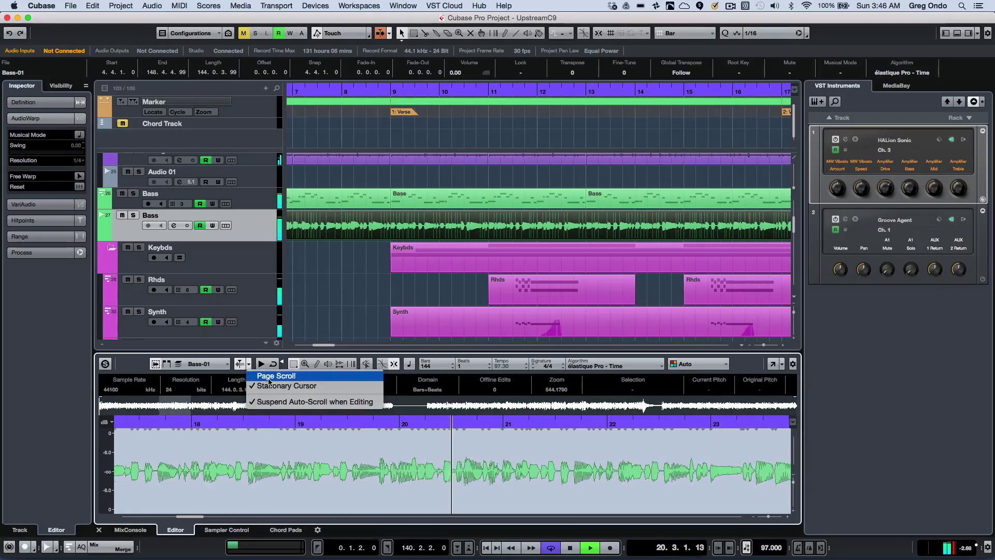
click(270, 377)
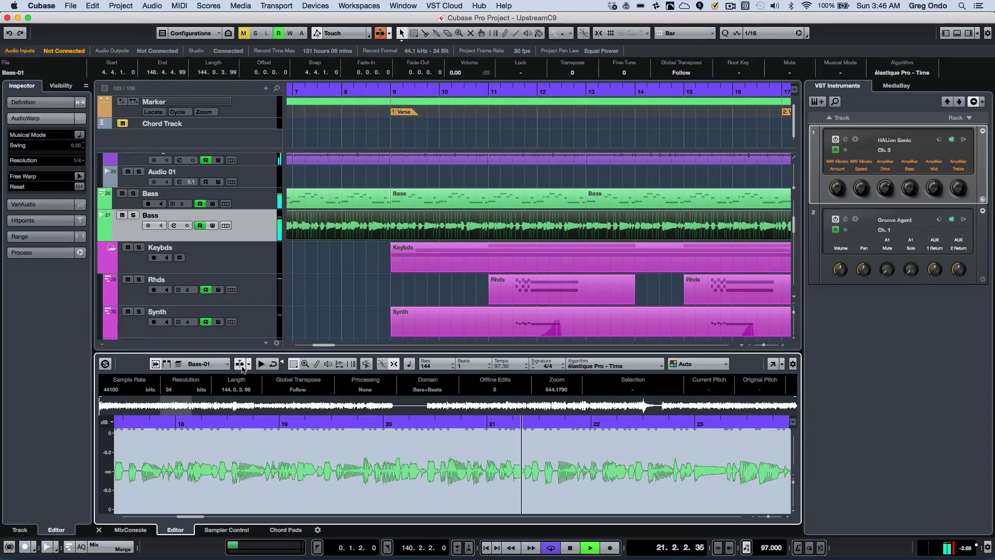
click(249, 366)
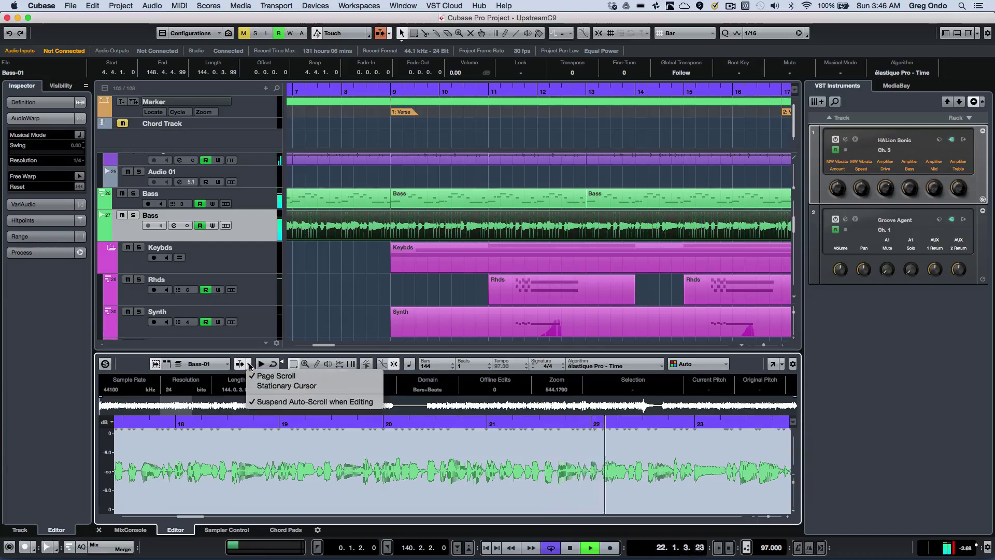
click(264, 387)
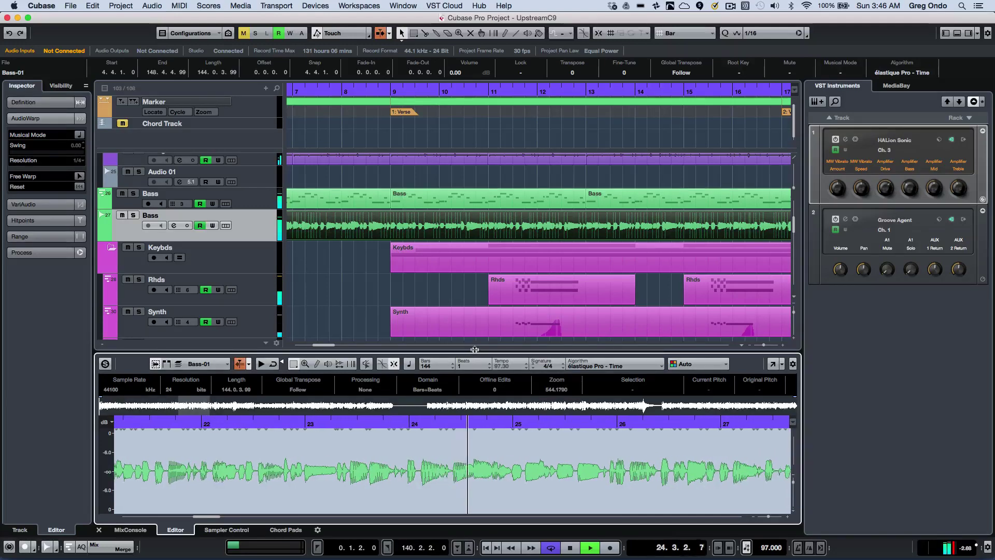
Step: Enlarge the lower-zone editor, stop playback at 26.3.3.76, and narrow the right-hand instrument rack
drag(474, 350, 448, 342)
key(space)
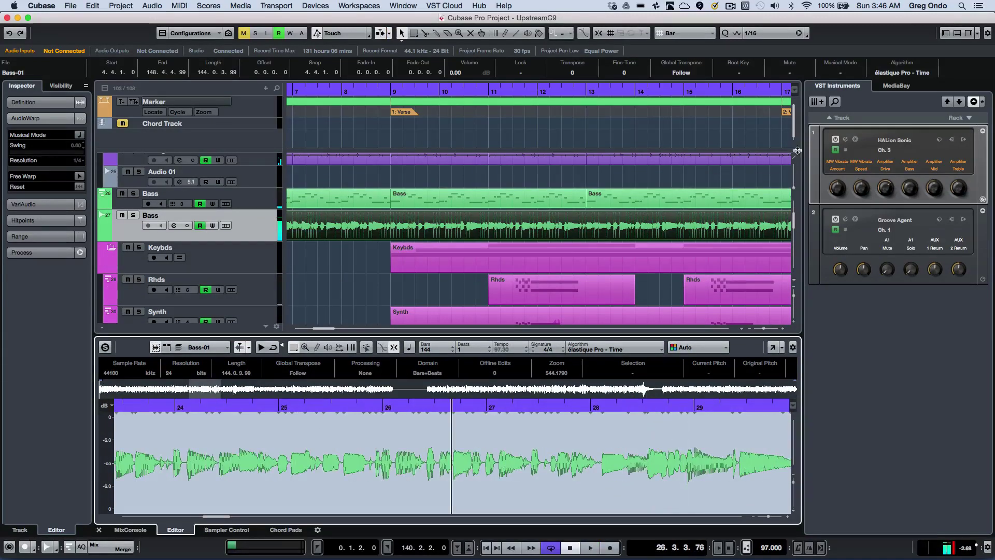
drag(796, 152, 845, 197)
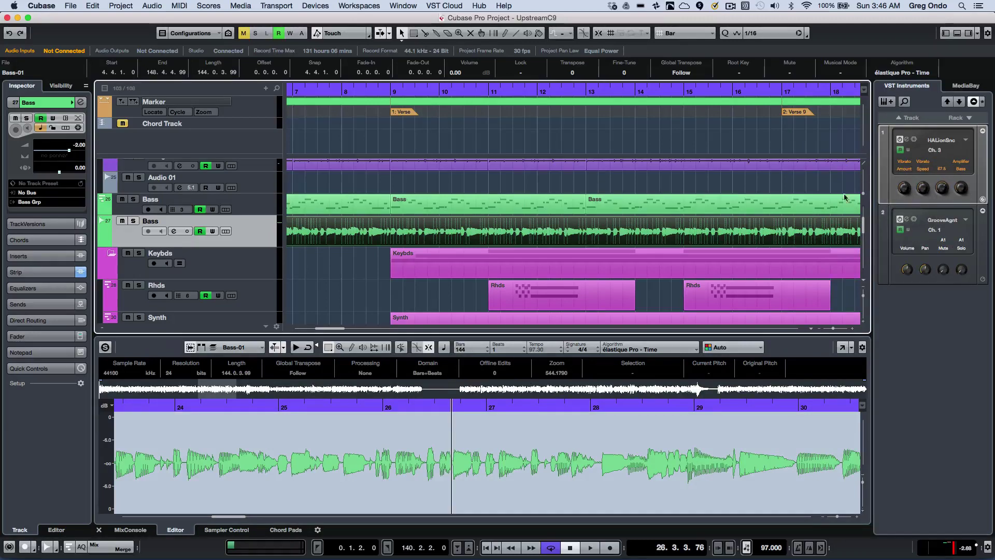
Step: Close the floating Bass-01 Sample Editor and show the Bass MIDI part's notes in the lower-zone Key Editor
click(843, 352)
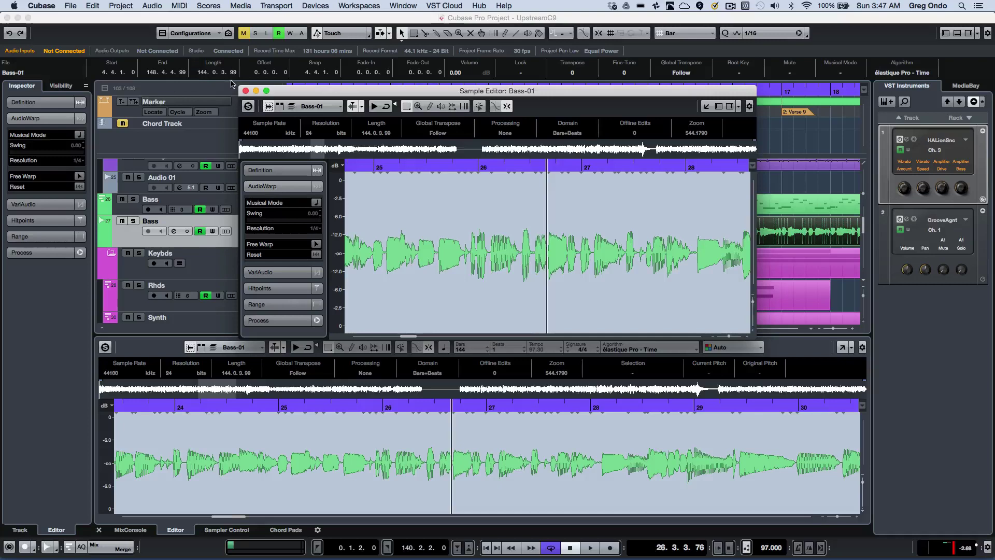
click(246, 90)
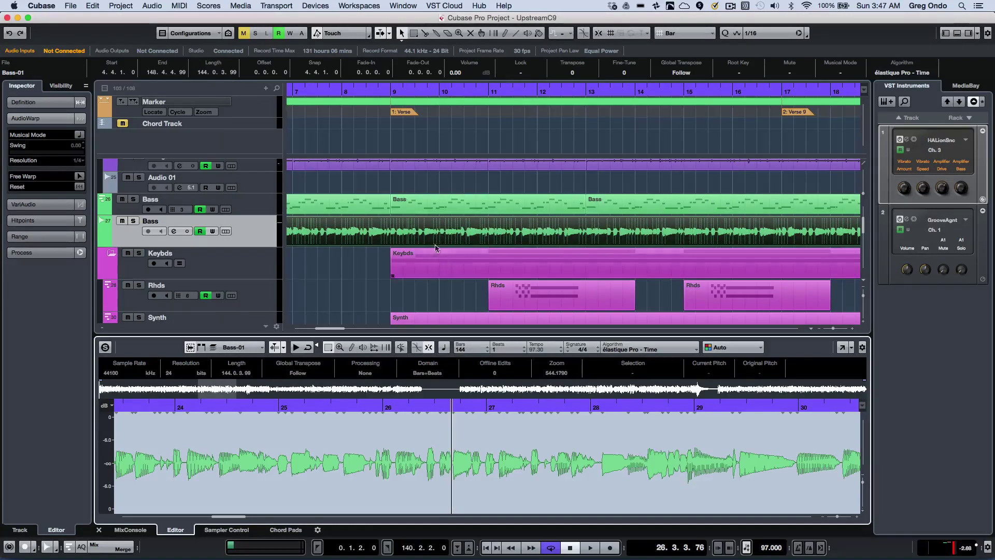
click(481, 200)
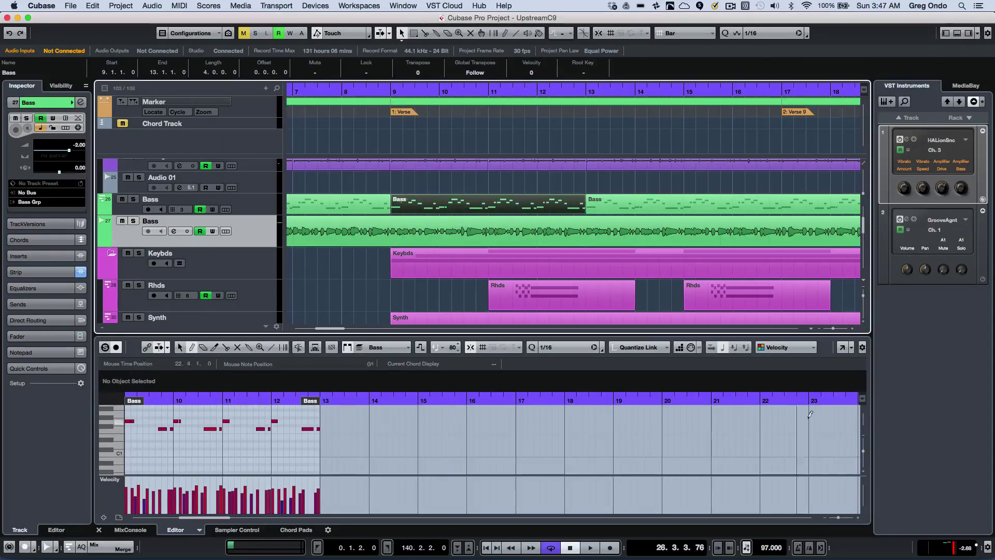
click(843, 348)
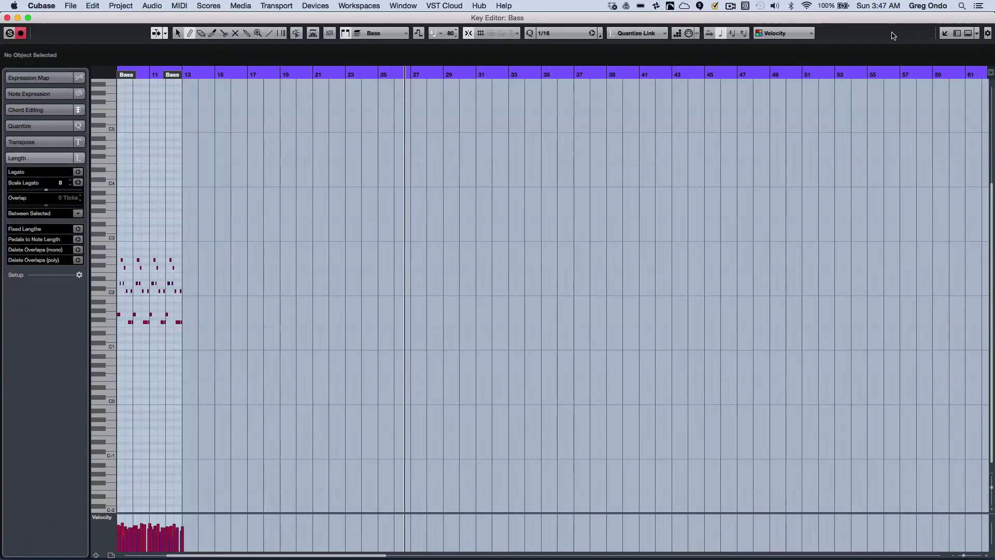
key(super+w)
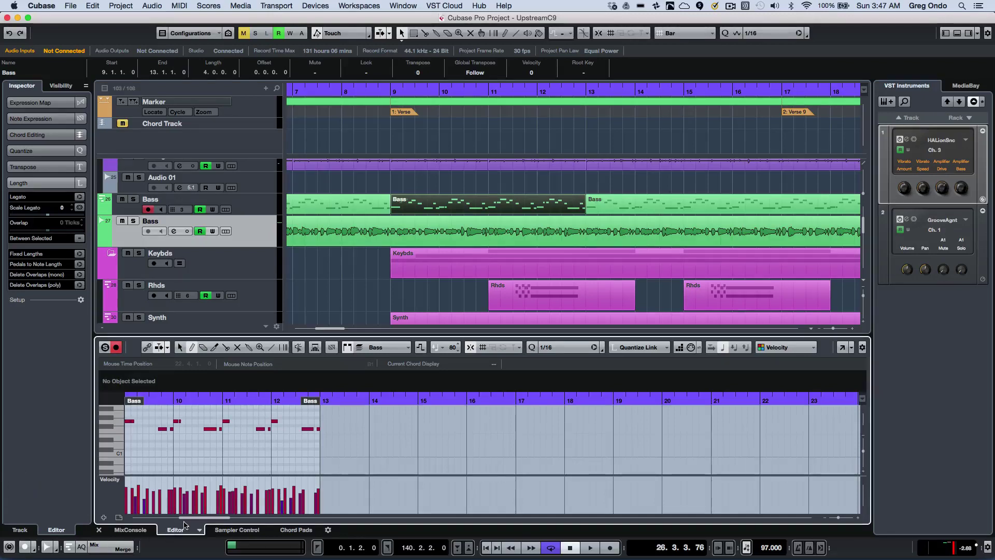
Step: Switch the Bass part's lower-zone editor between Key Editor, Drum Editor and Score Editor
click(199, 531)
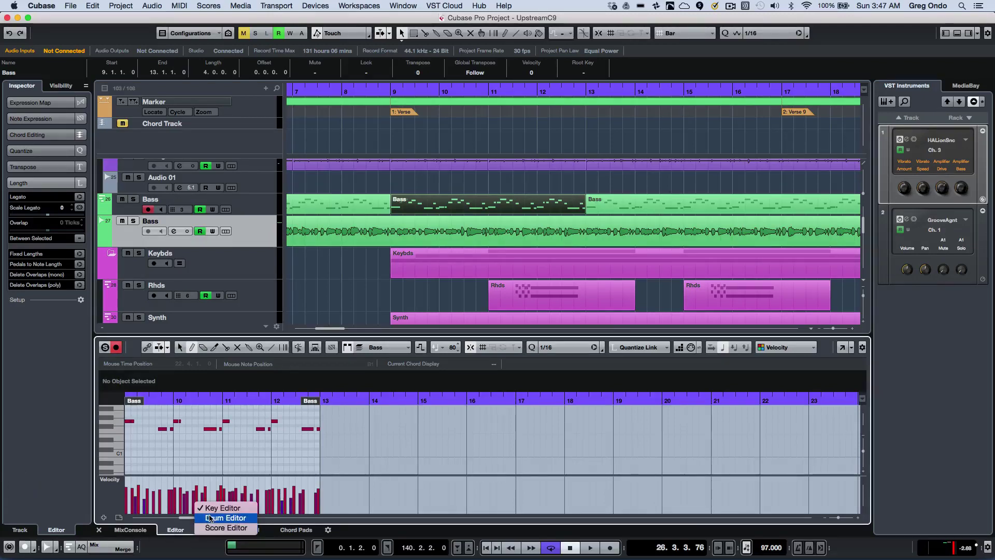
click(212, 510)
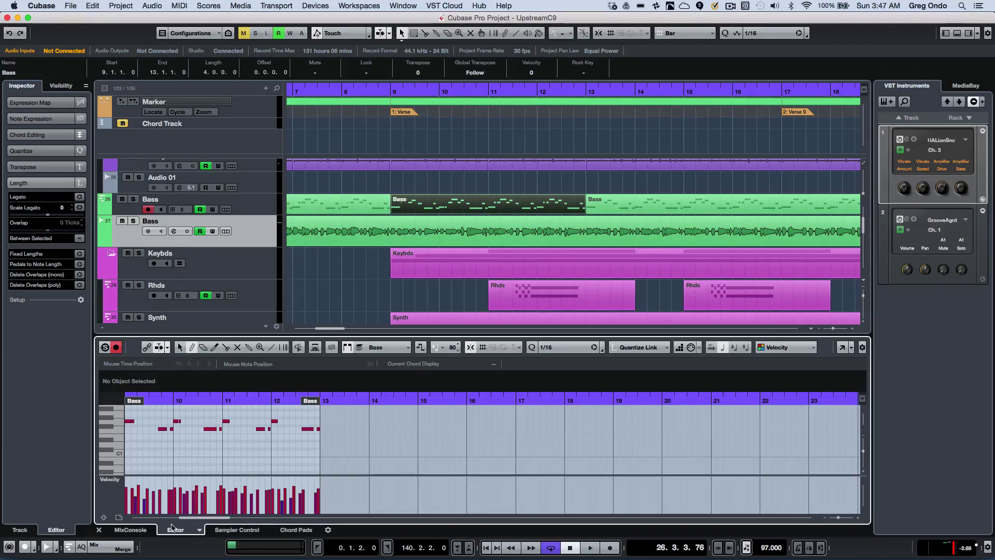
click(199, 529)
click(206, 518)
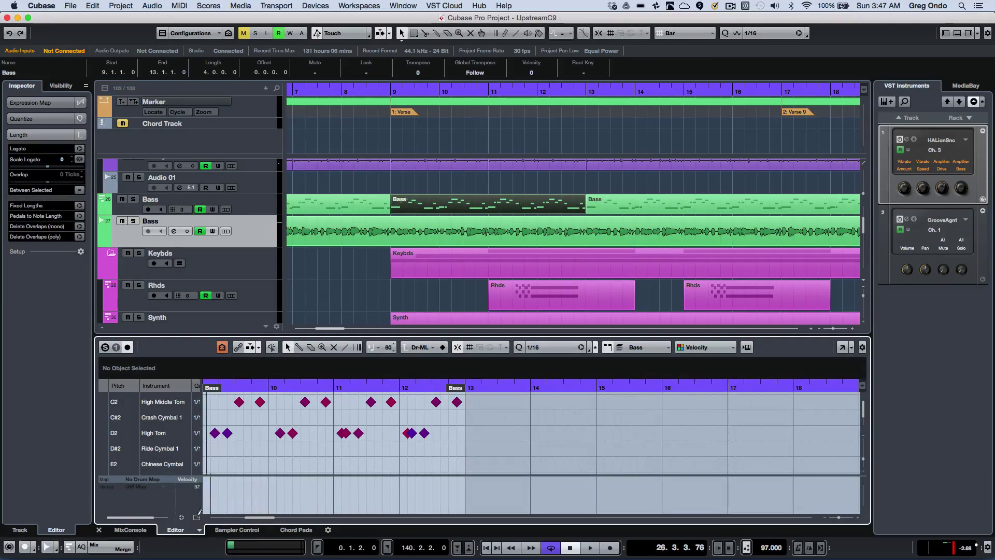
click(198, 529)
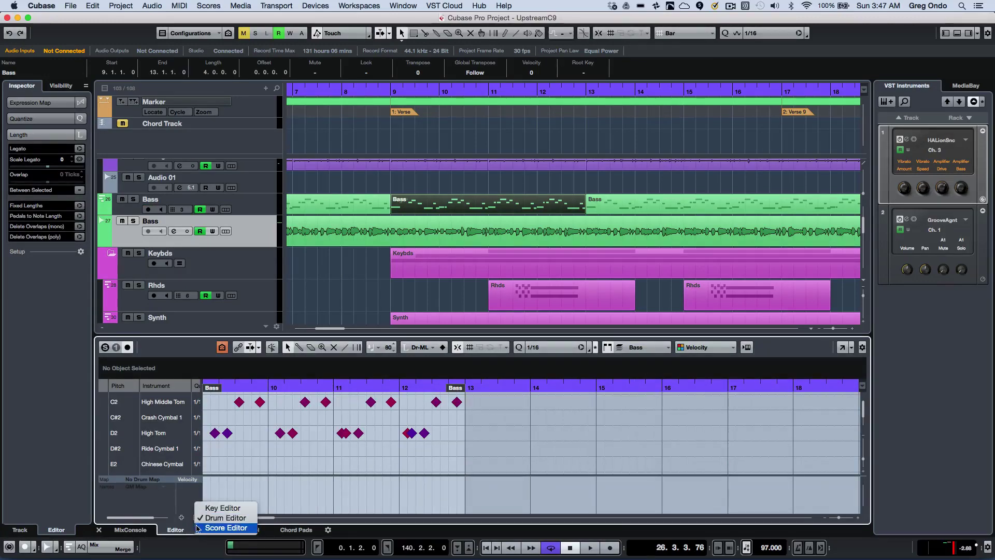
click(203, 530)
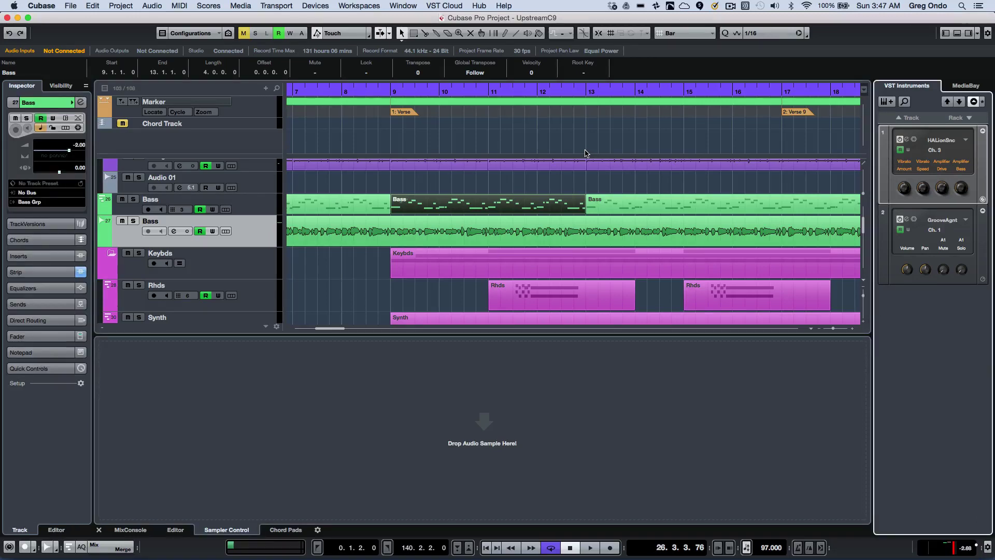
Step: Load the Chord 30 - A# Minor 7 - Lead_AM sample from MediaBay into Sampler Control and audition it
key(F5)
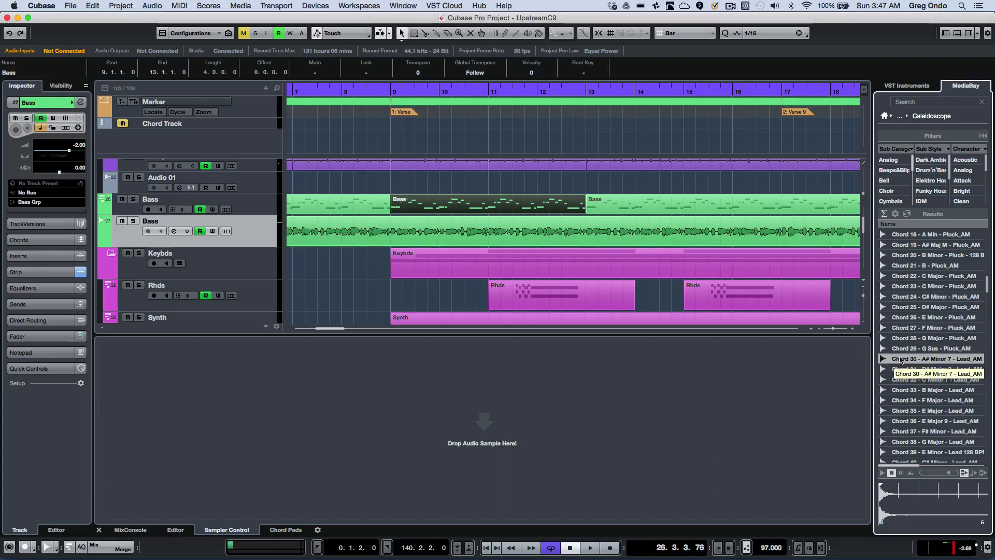
drag(901, 358, 437, 444)
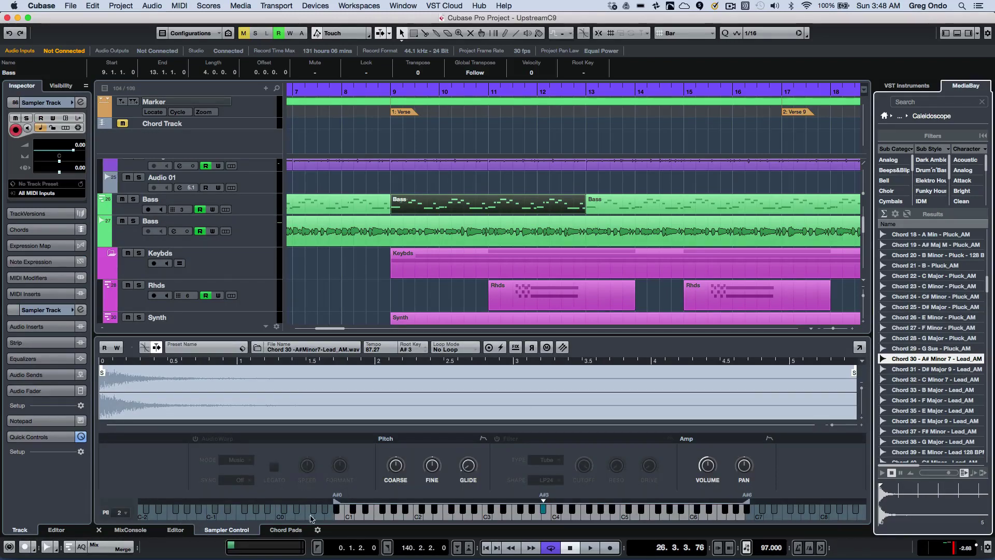
click(565, 520)
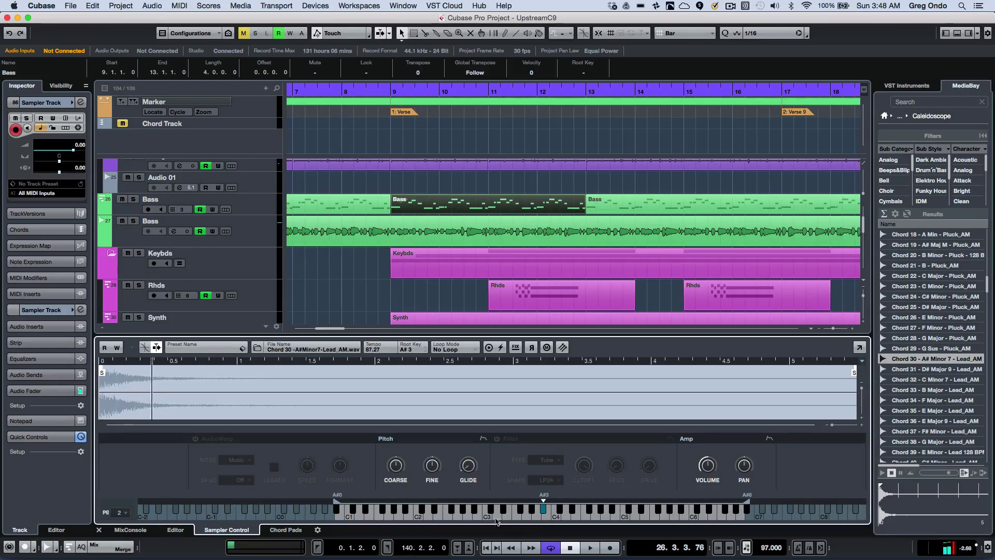
click(496, 520)
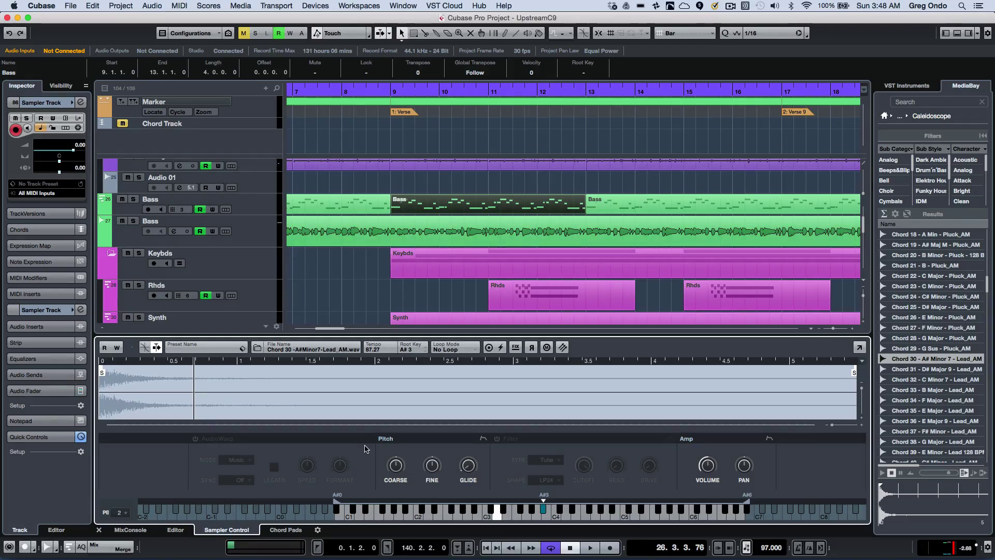
Step: Cycle the lower zone through Chord Pads and Sampler Control, then back to the Editor
key(ctrl+alt+c)
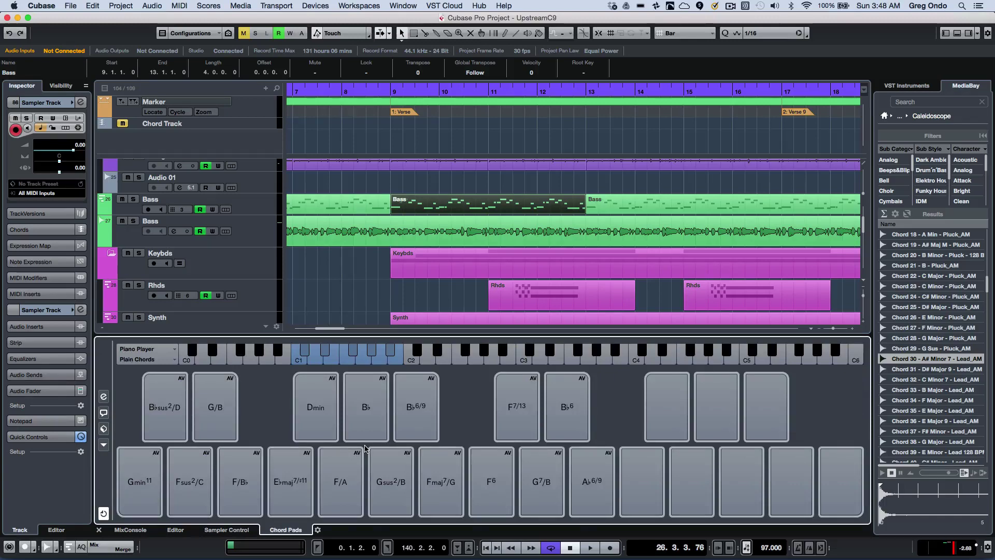
key(ctrl+alt+c)
key(ctrl+e)
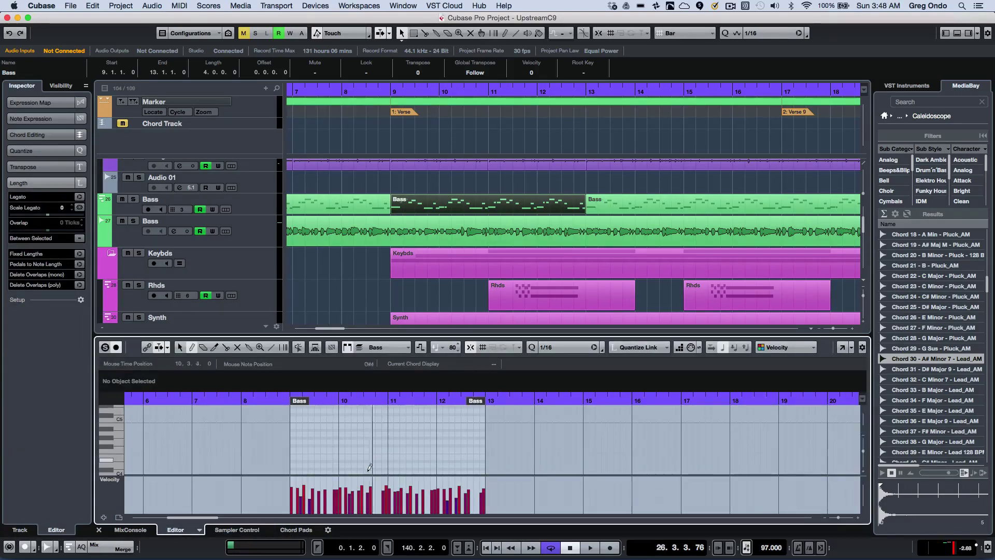
Step: Show the Bass audio event as Bass-01 in the lower-zone Sample Editor, briefly toggling the MixConsole
click(394, 241)
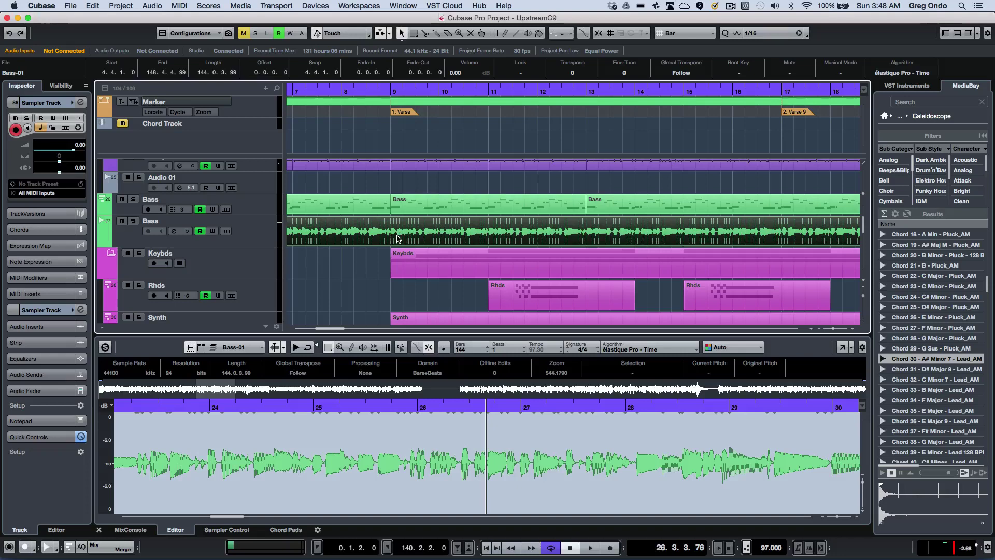
key(Return)
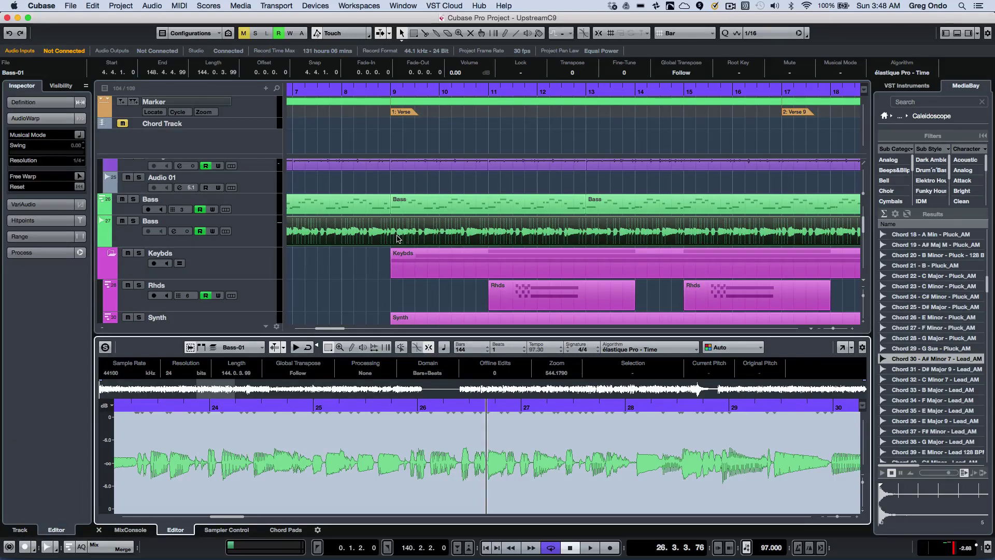
key(alt+F3)
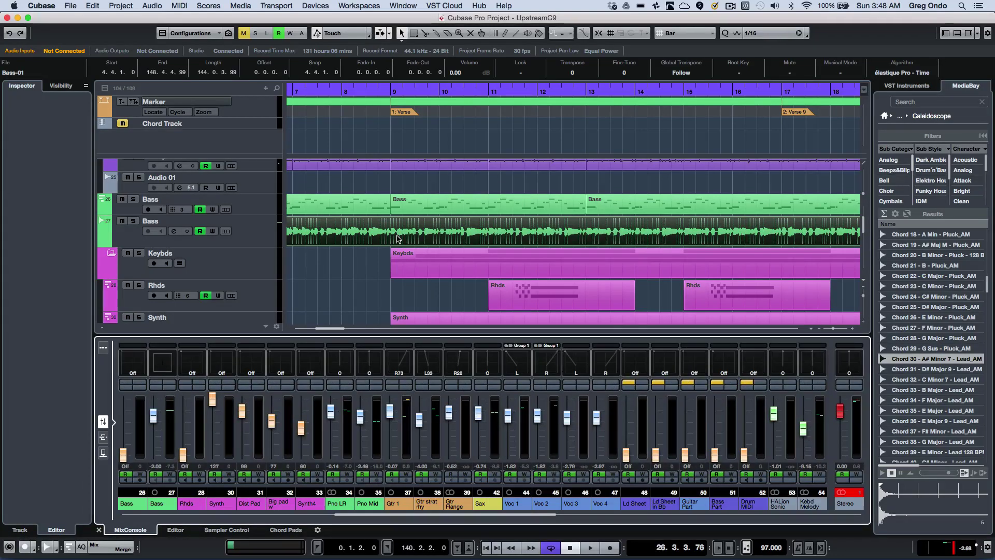
key(Return)
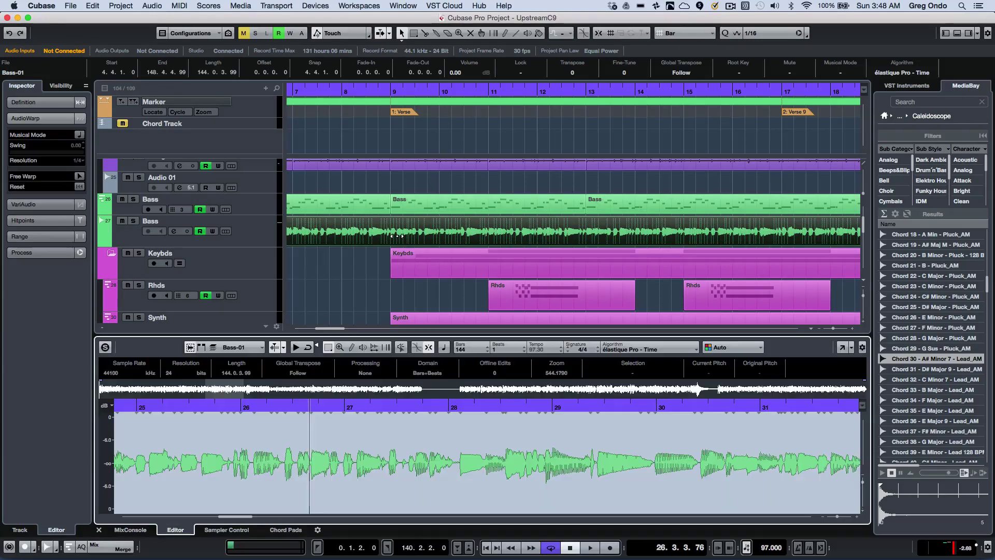
click(21, 527)
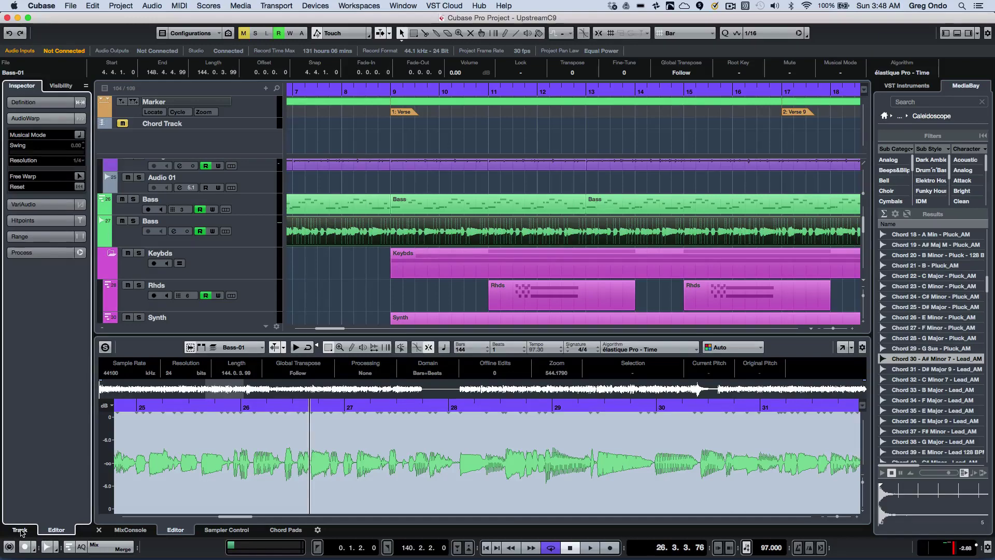
click(20, 528)
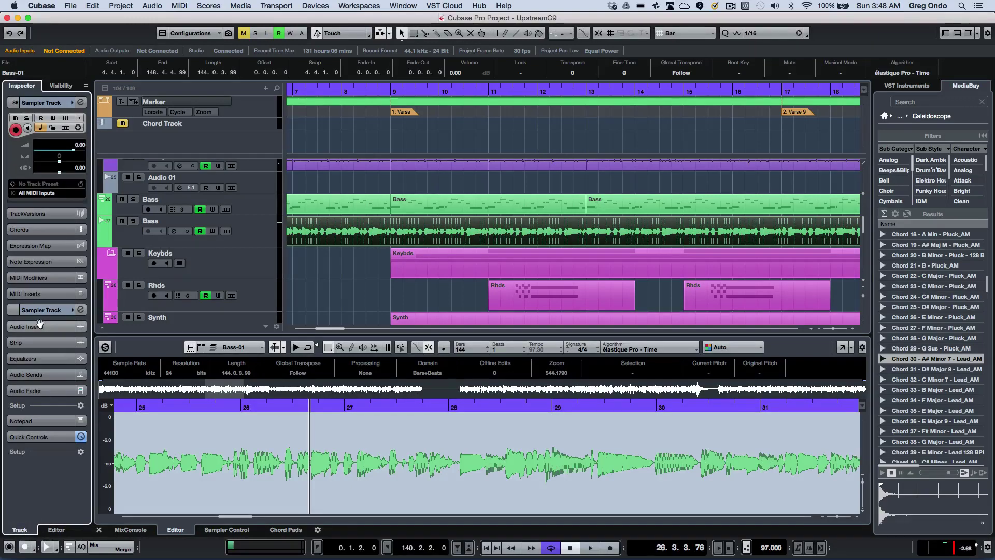
key(alt+v)
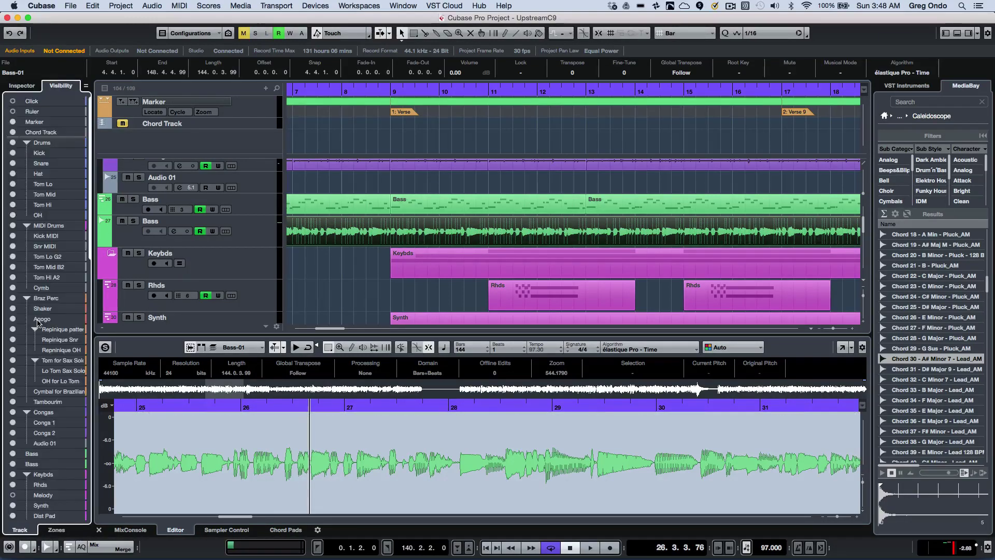
key(alt+F3)
key(alt+i)
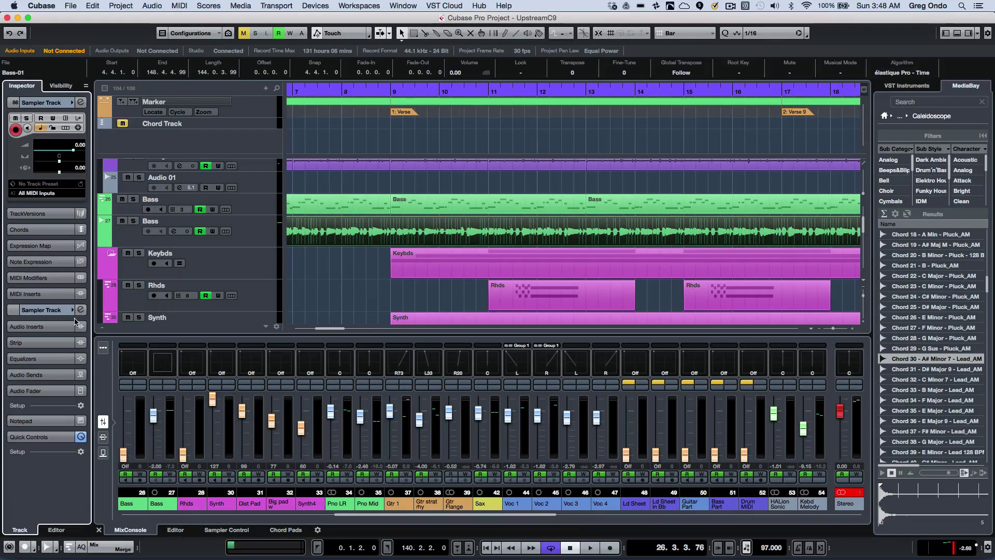
click(175, 529)
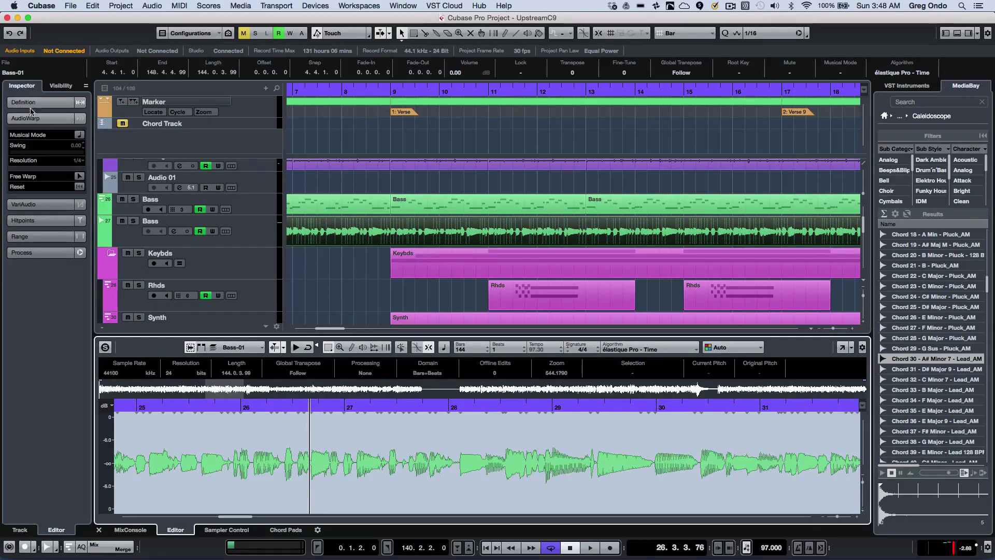
Step: Expand the VariAudio section and run Pitch & Warp to analyse Bass-01 into pitch segments
click(43, 205)
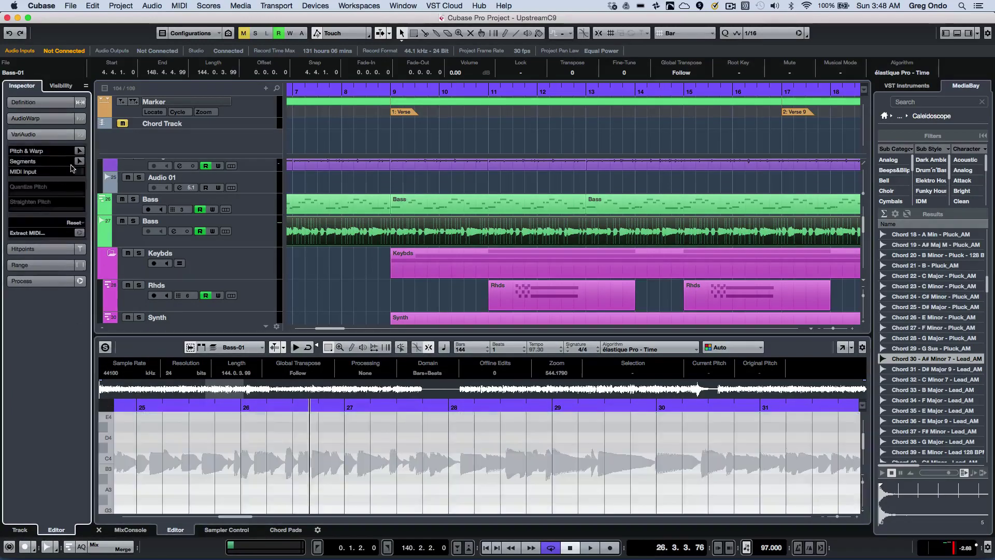
click(20, 529)
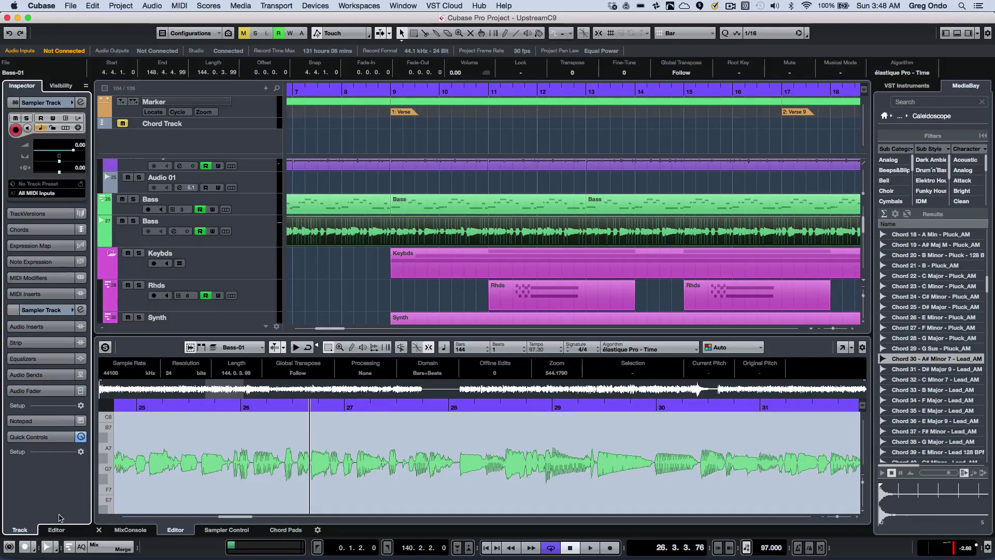
click(53, 530)
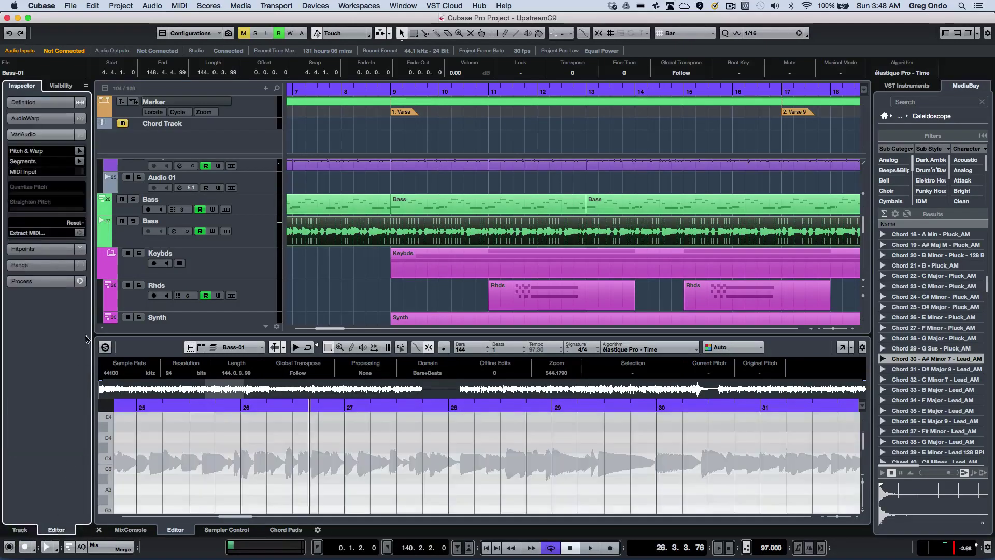
click(79, 150)
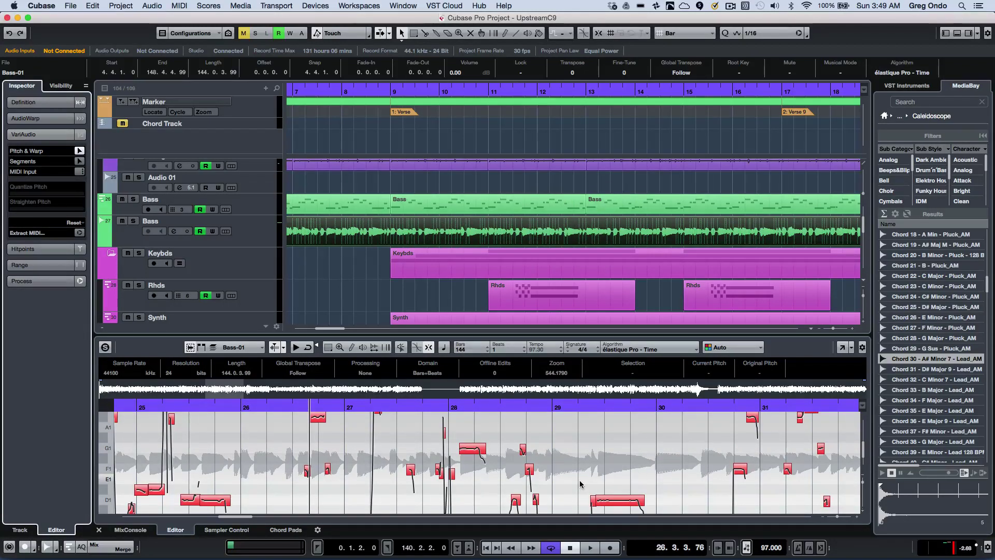
scroll(580, 484, down, 1)
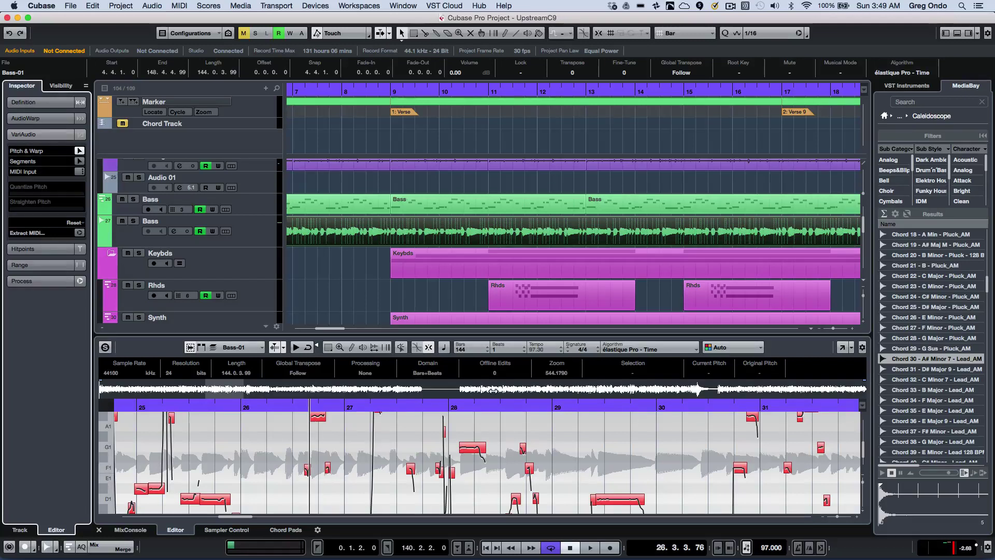